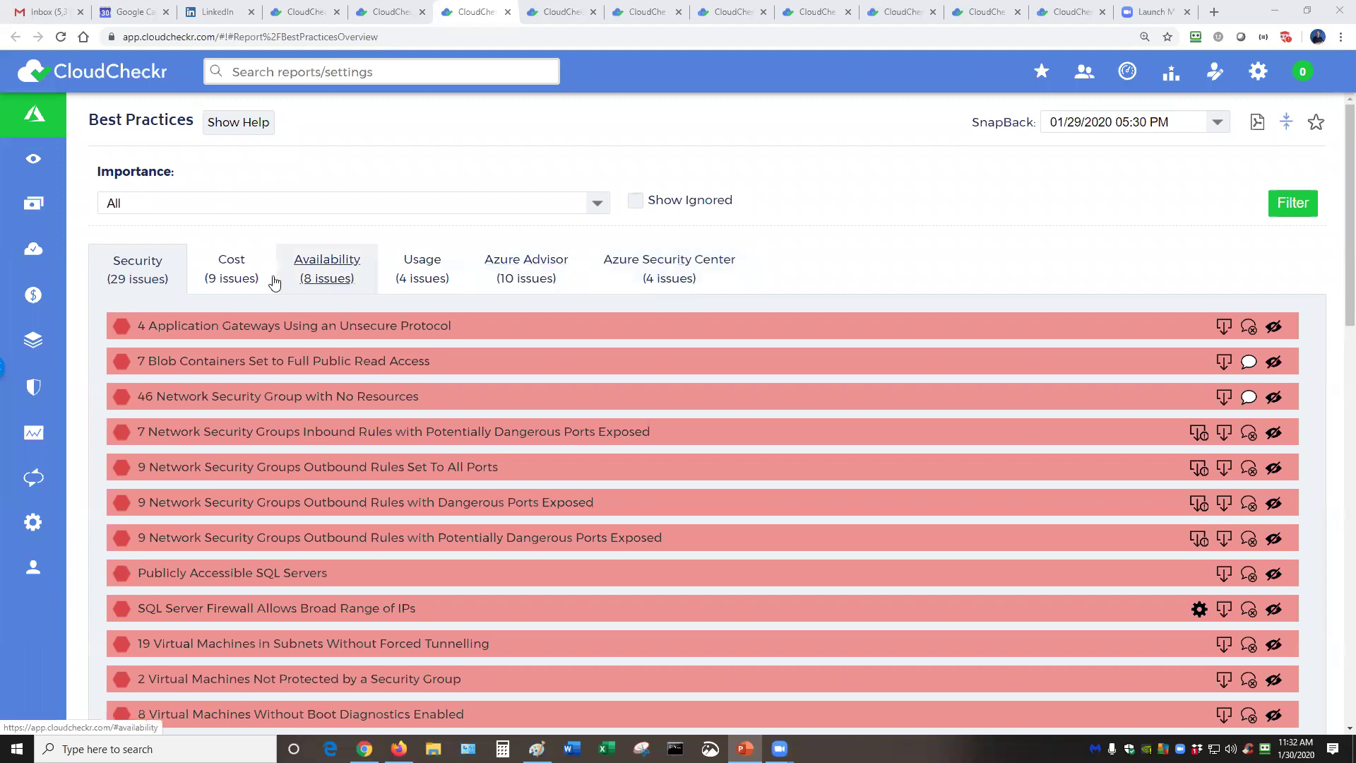
Review the Cost checks in the Best Practices report and read through the full list of Security checks.
click(231, 278)
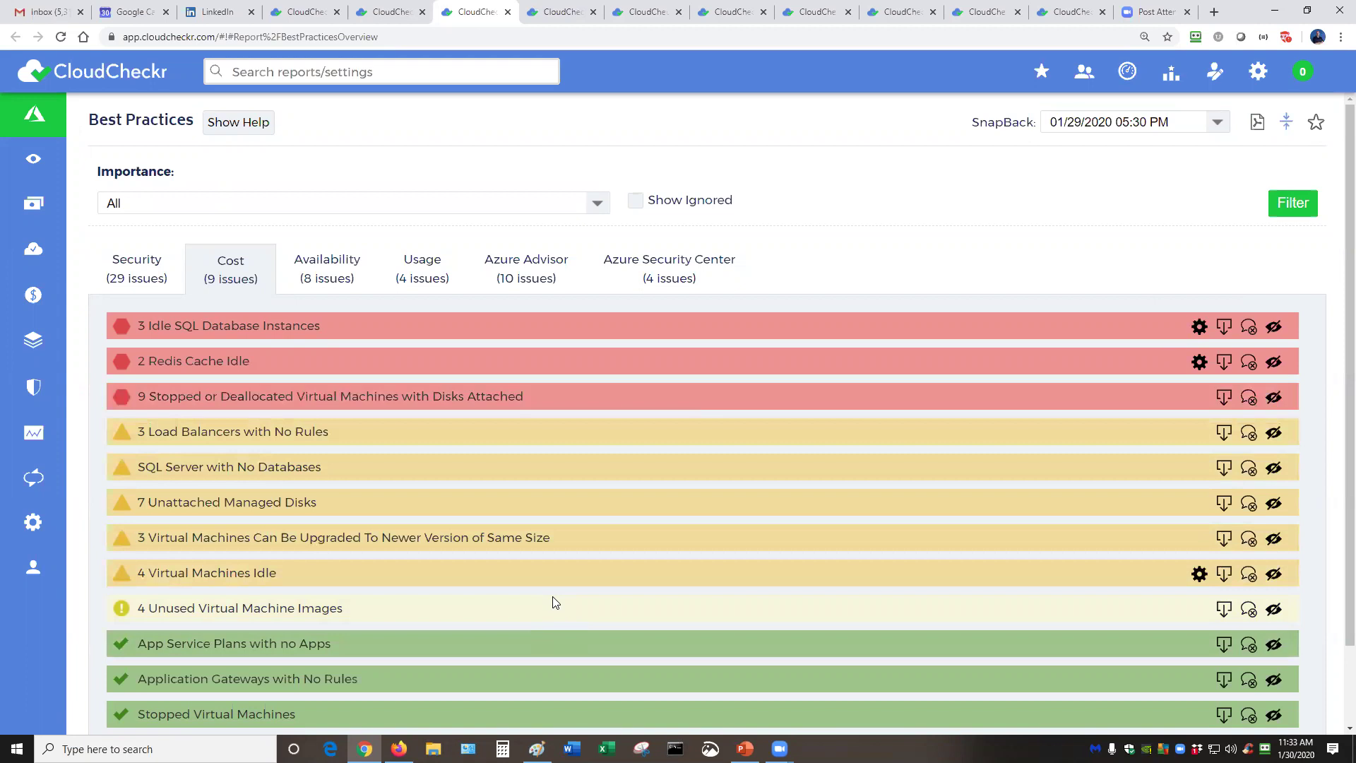
click(140, 280)
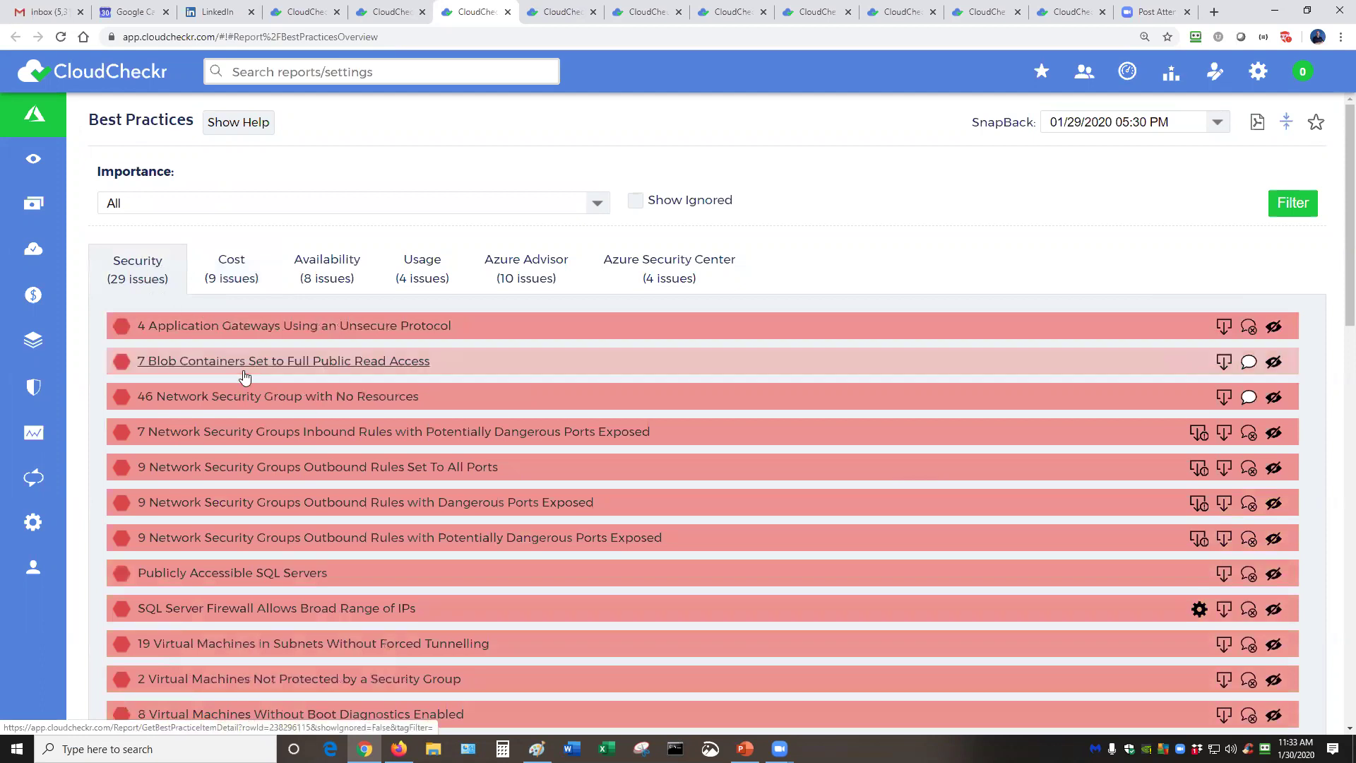
scroll(246, 377, down, 4)
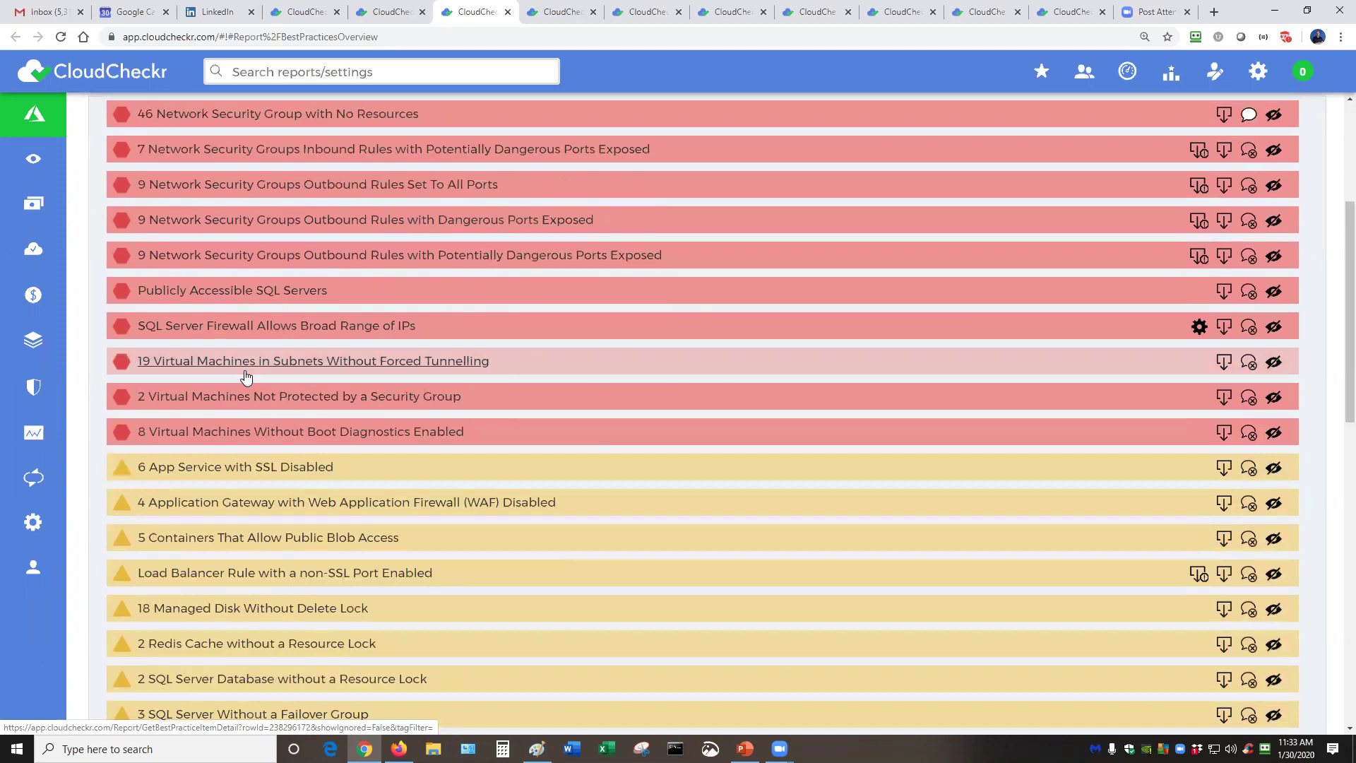
scroll(245, 376, down, 3)
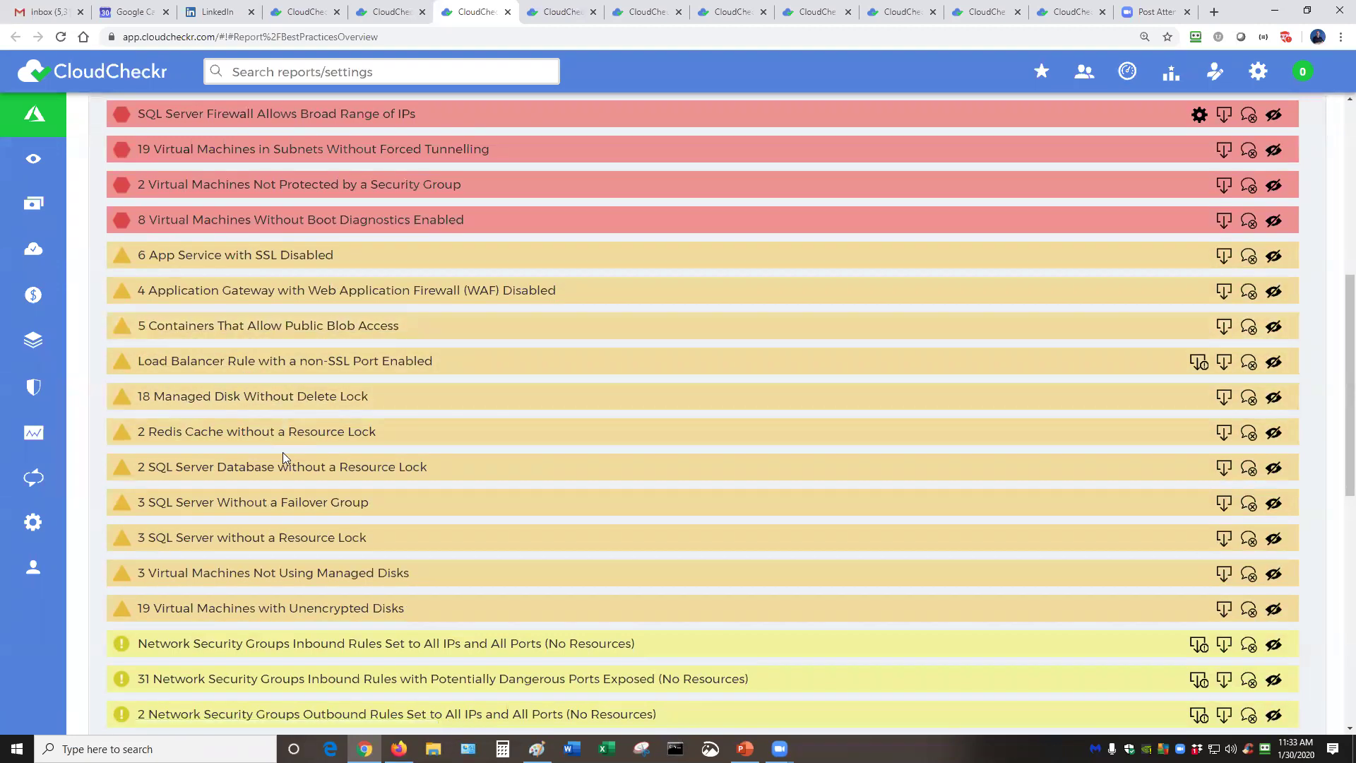
scroll(283, 453, down, 5)
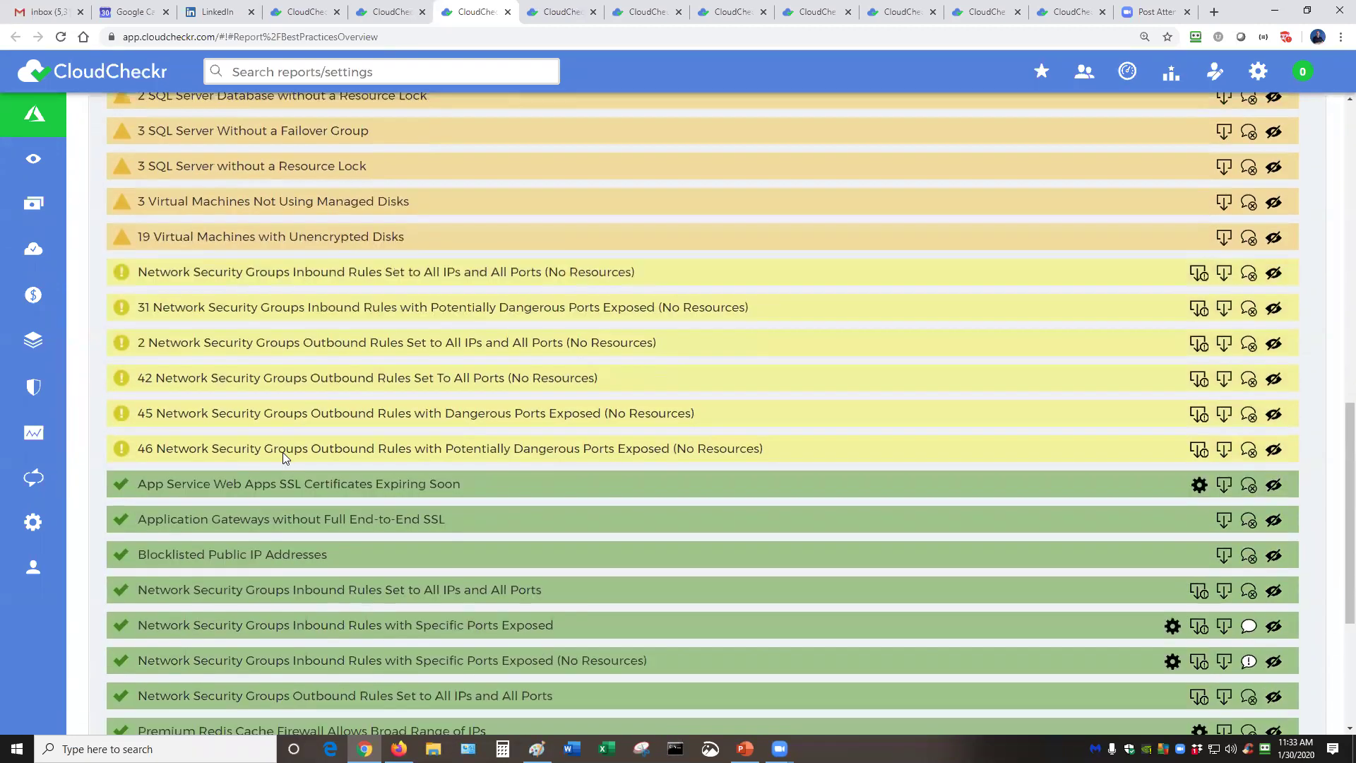
scroll(283, 456, down, 1)
scroll(271, 486, down, 3)
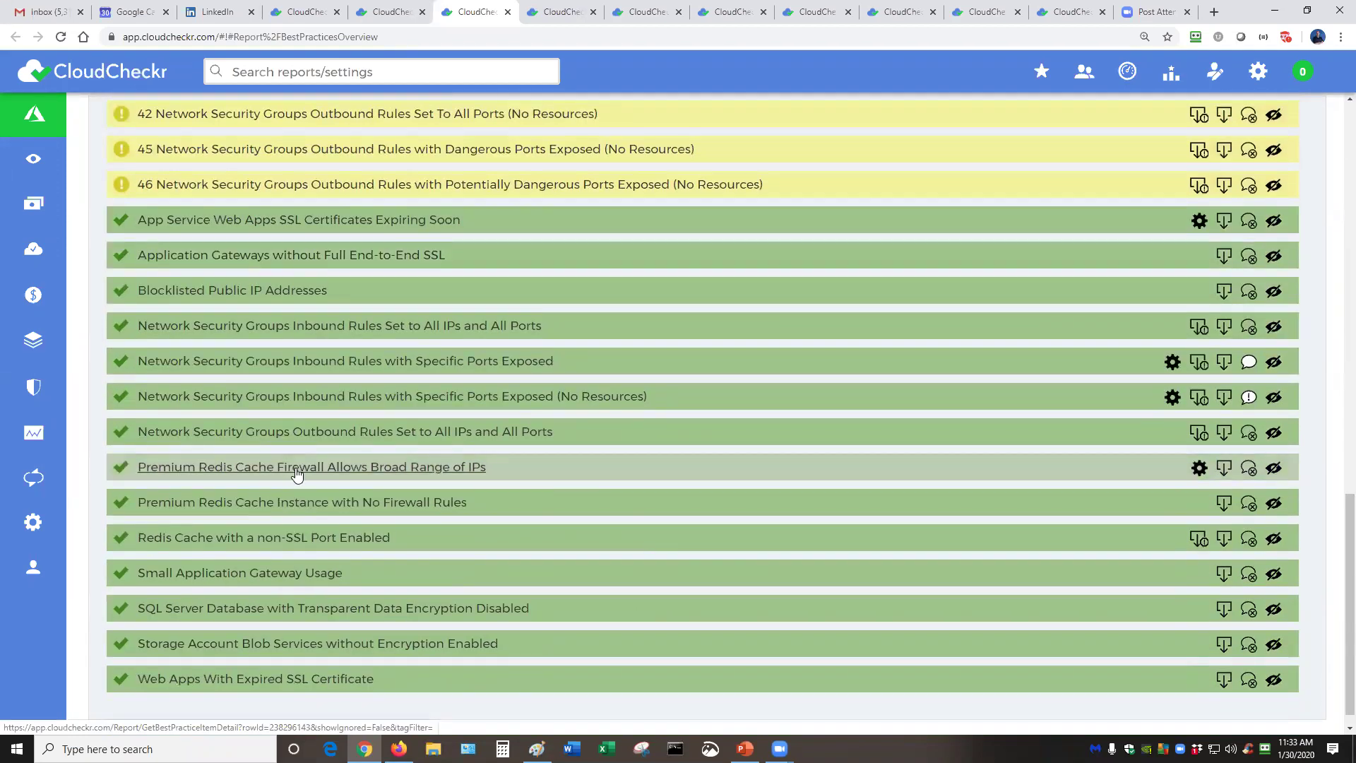
scroll(297, 474, up, 11)
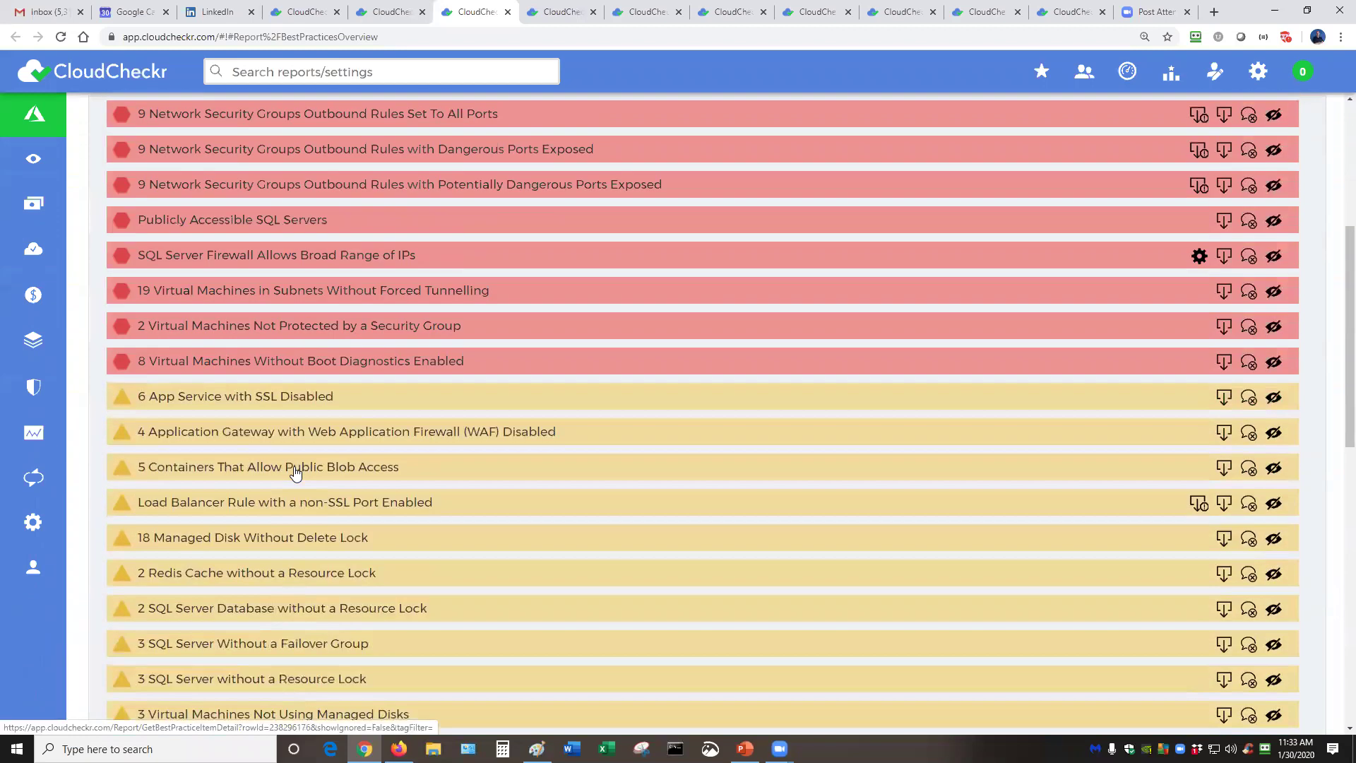
scroll(295, 472, up, 4)
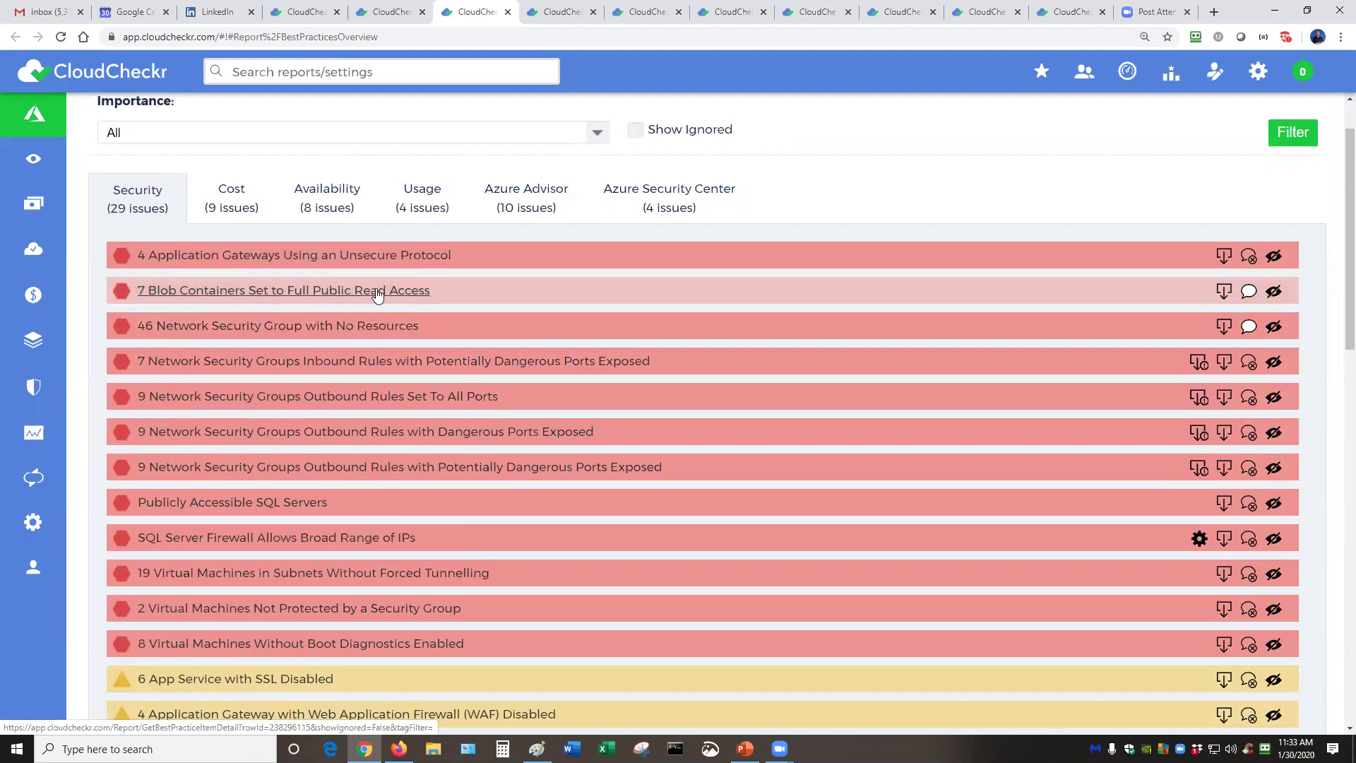
Examine the full description and notification settings of the Blob Containers Set to Full Public Read Access check, without saving any changes.
click(340, 295)
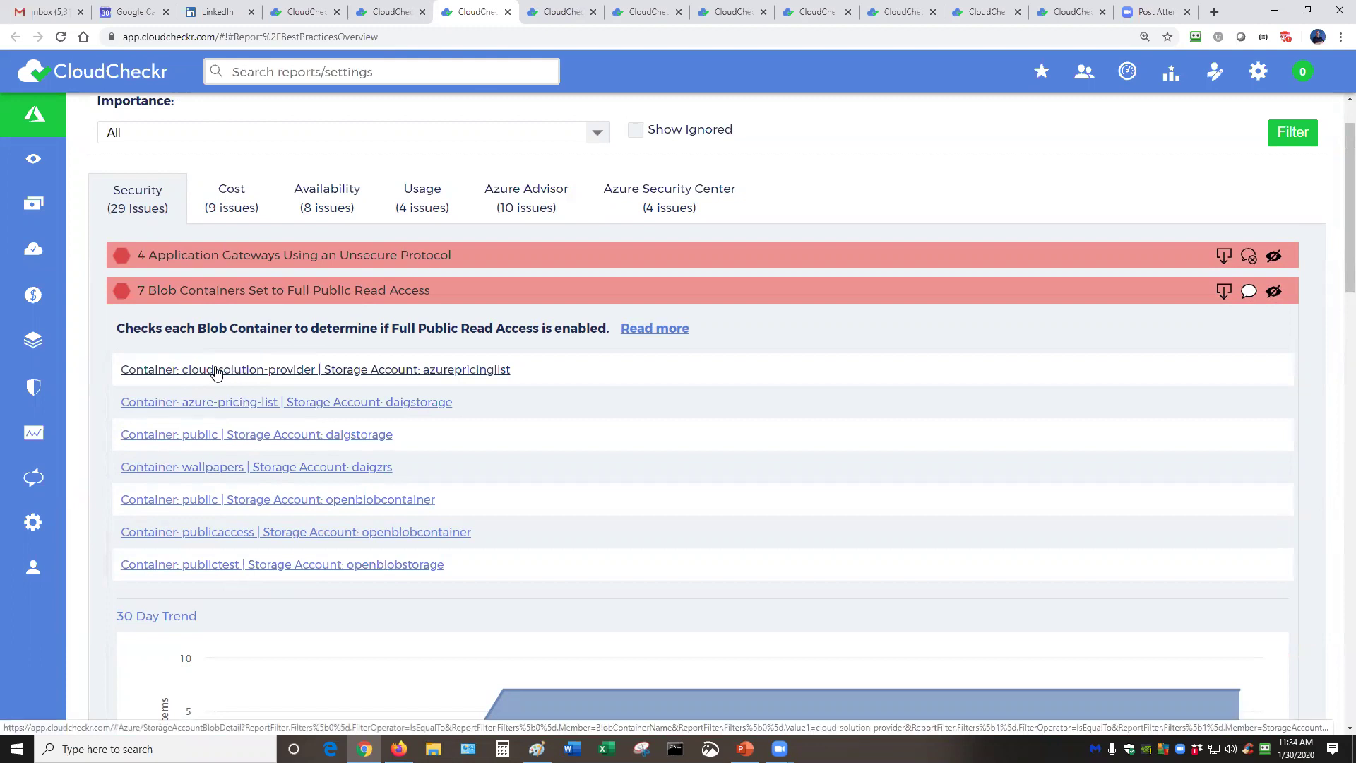
click(670, 330)
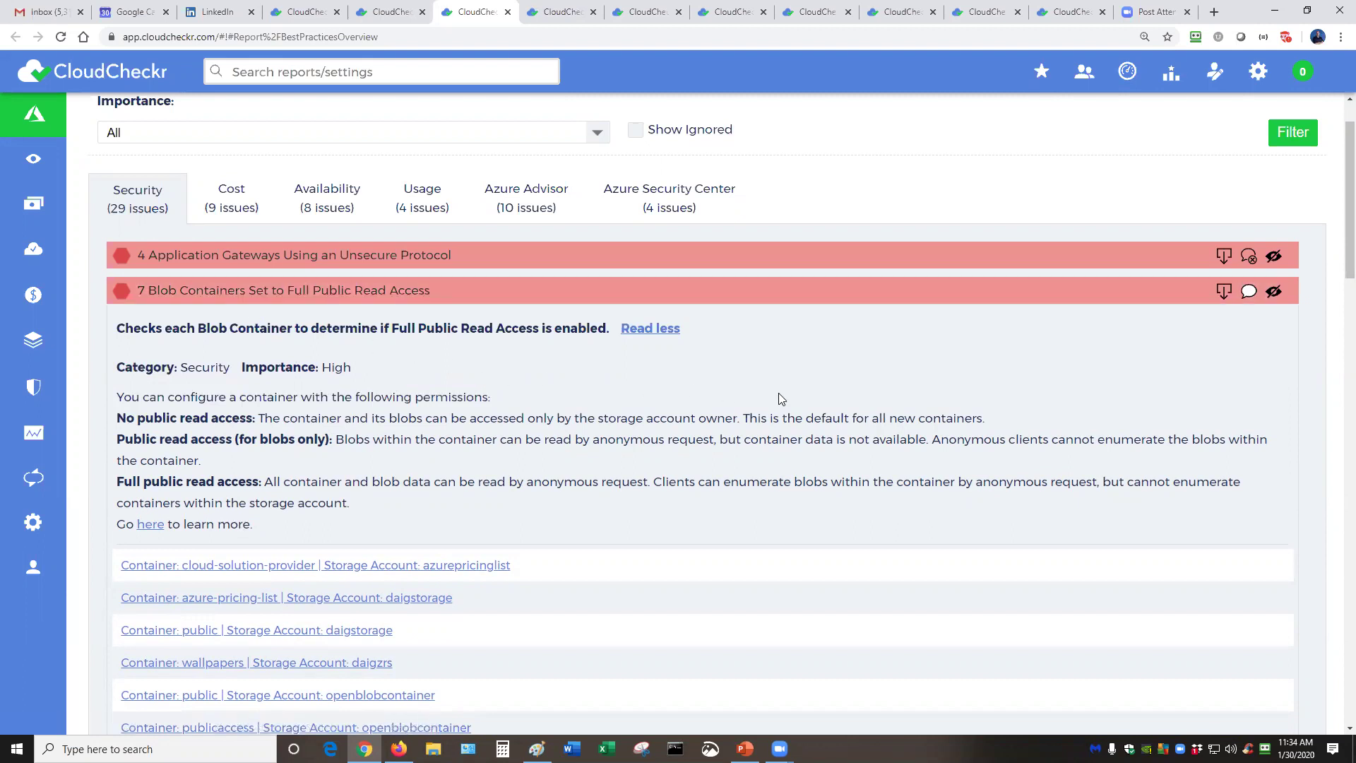
click(1249, 292)
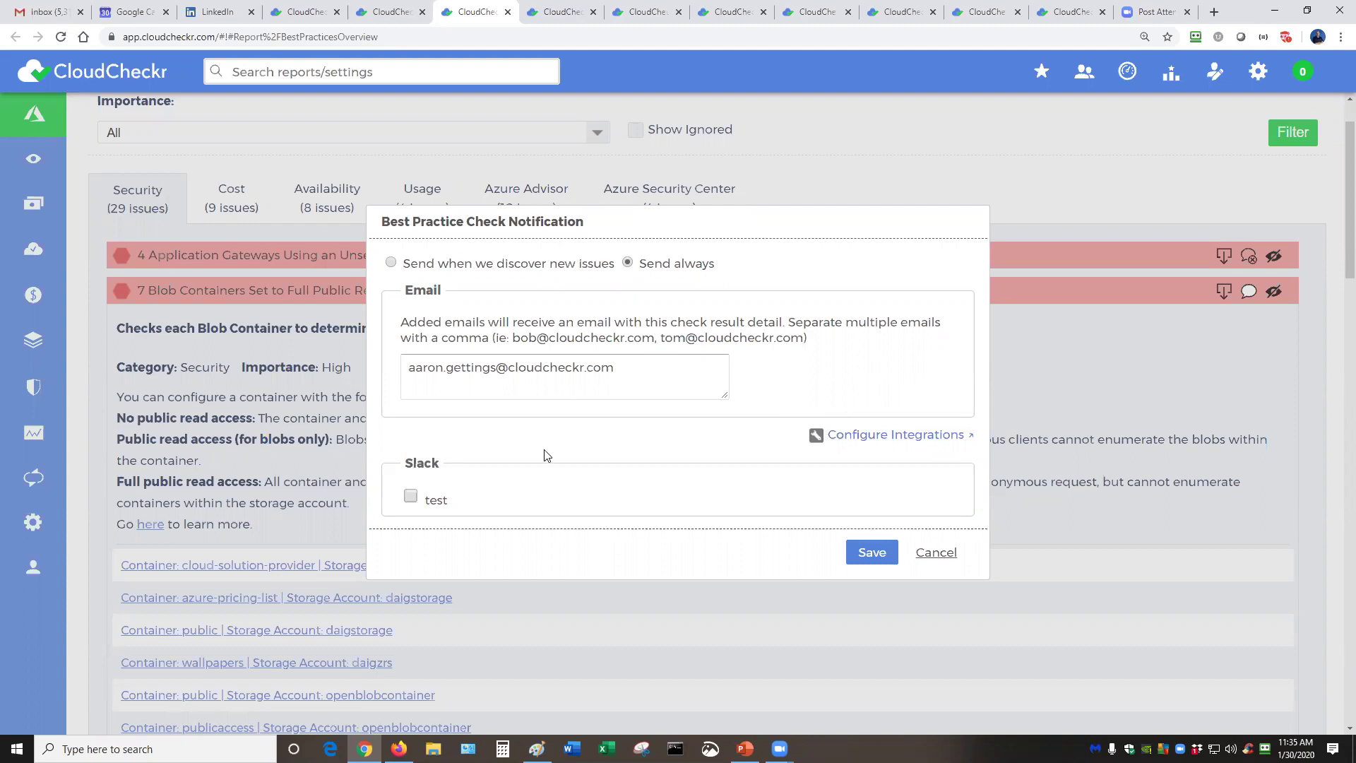
click(938, 553)
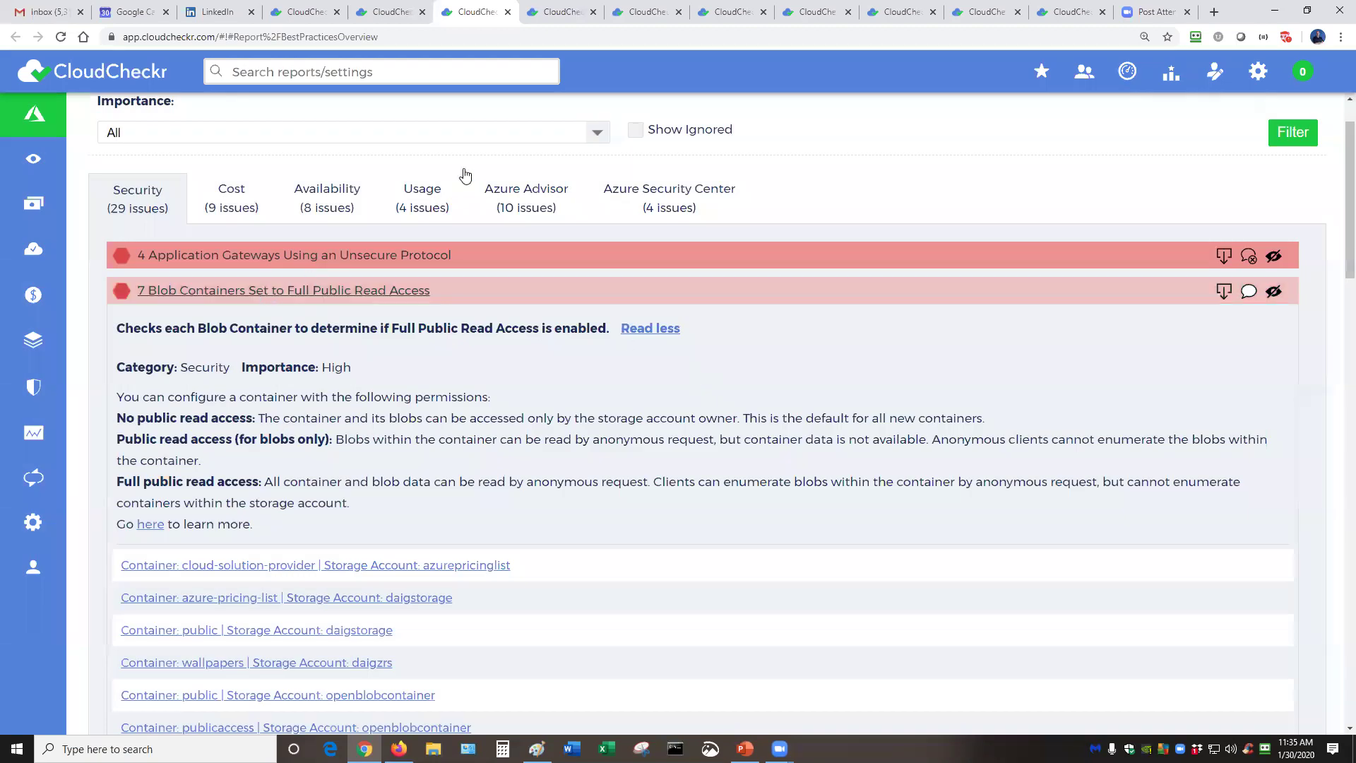
Examine the Change Monitoring report, including the details of the Application Gateway HTTP listener deletion on 12/21/2019.
click(558, 12)
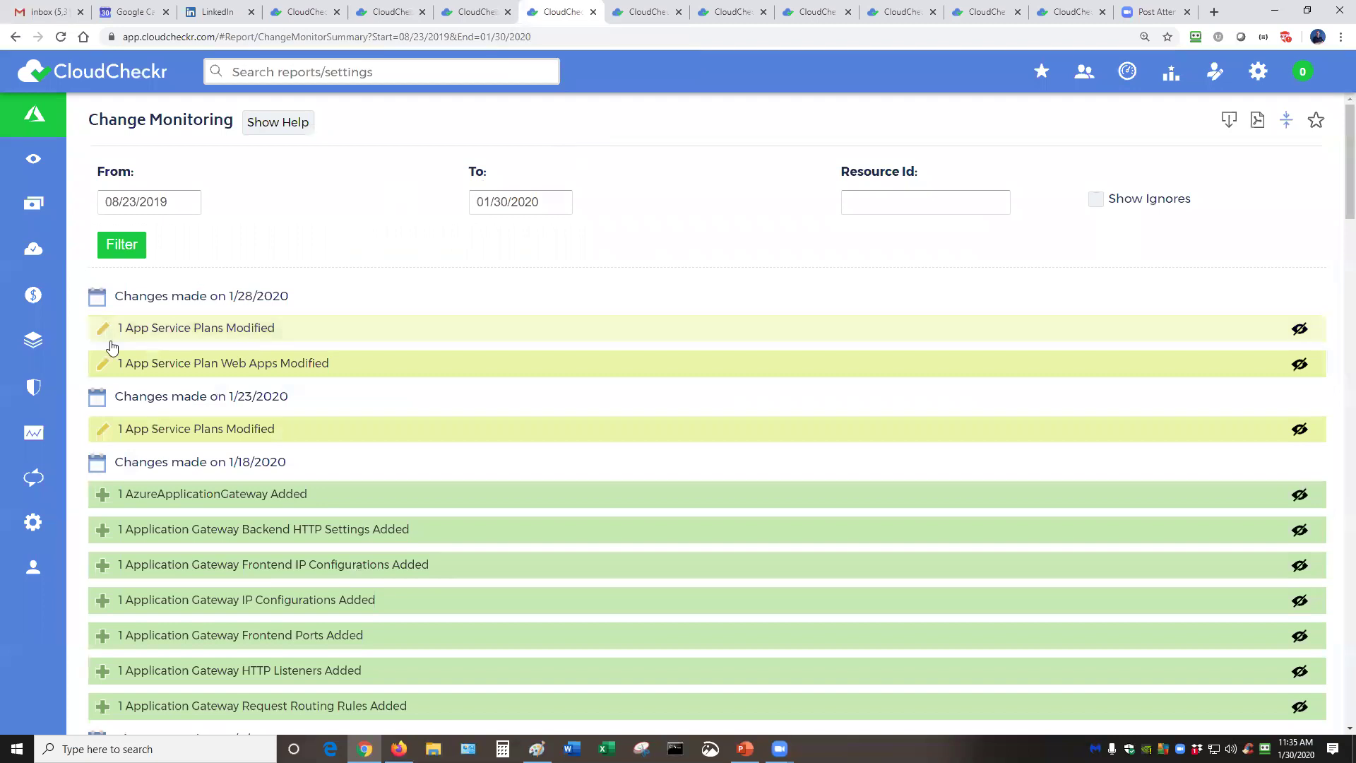
click(39, 395)
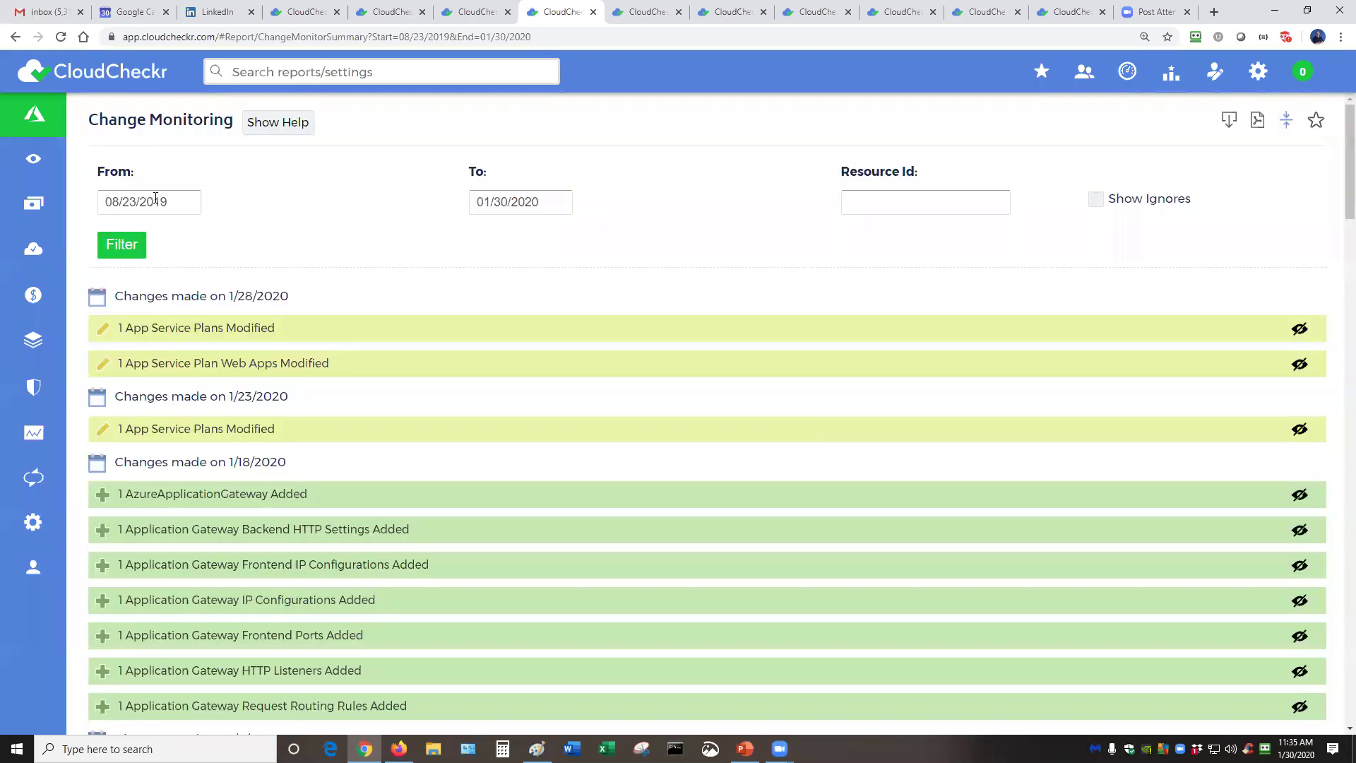
click(363, 229)
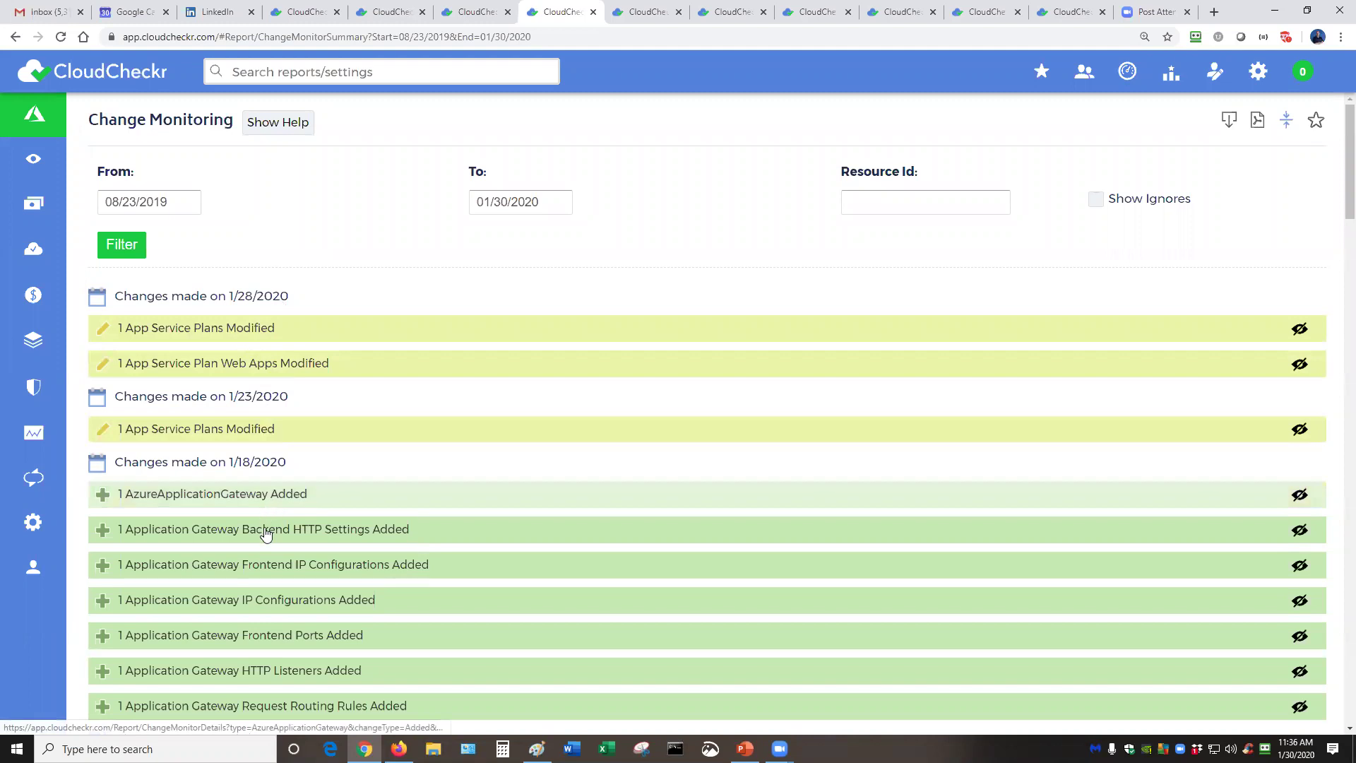
scroll(346, 312, down, 7)
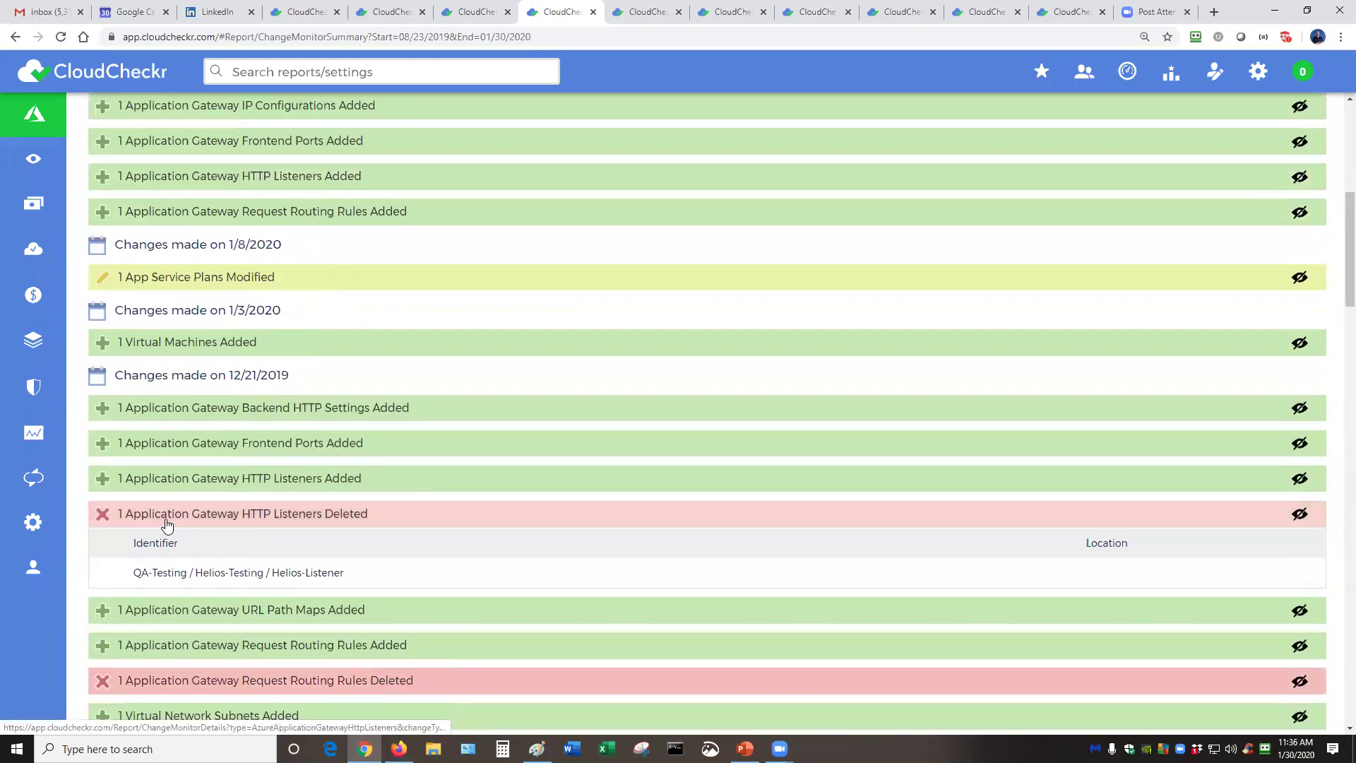
click(280, 527)
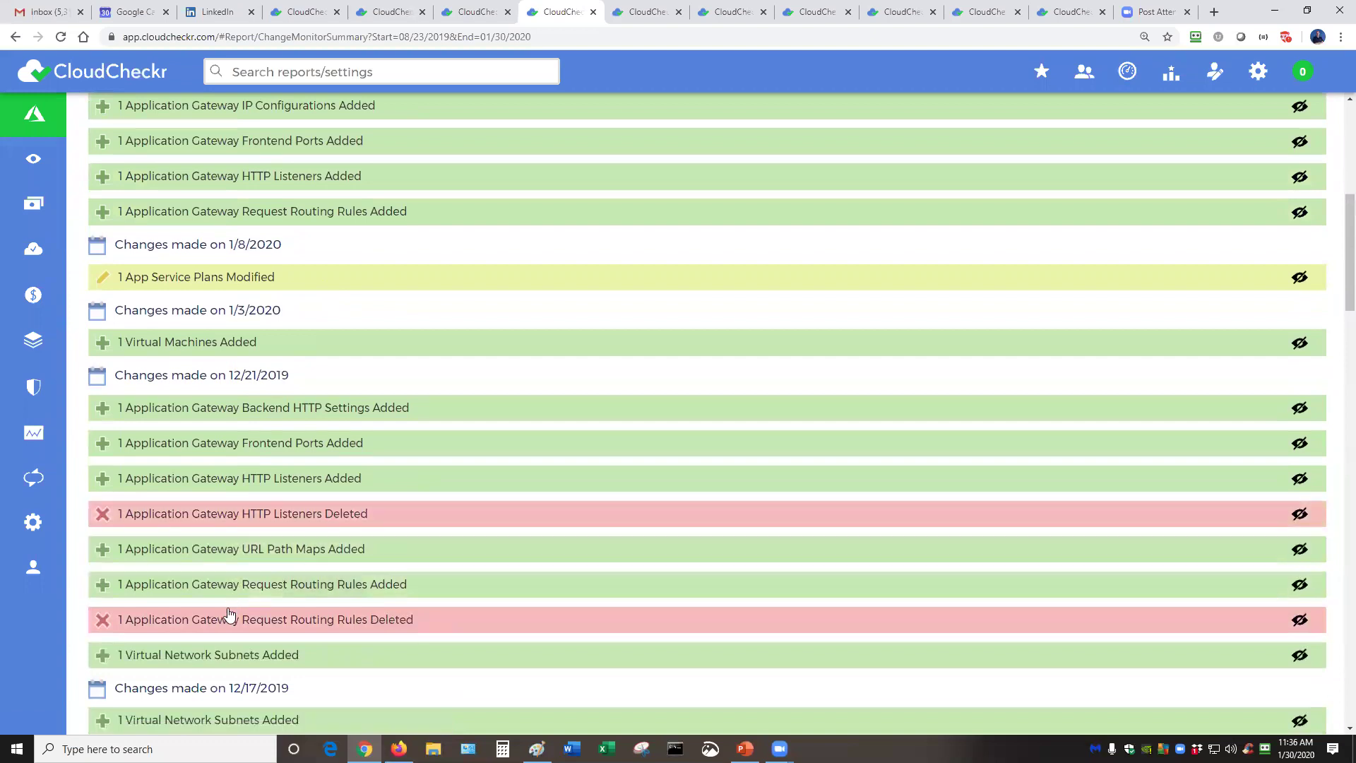
click(201, 523)
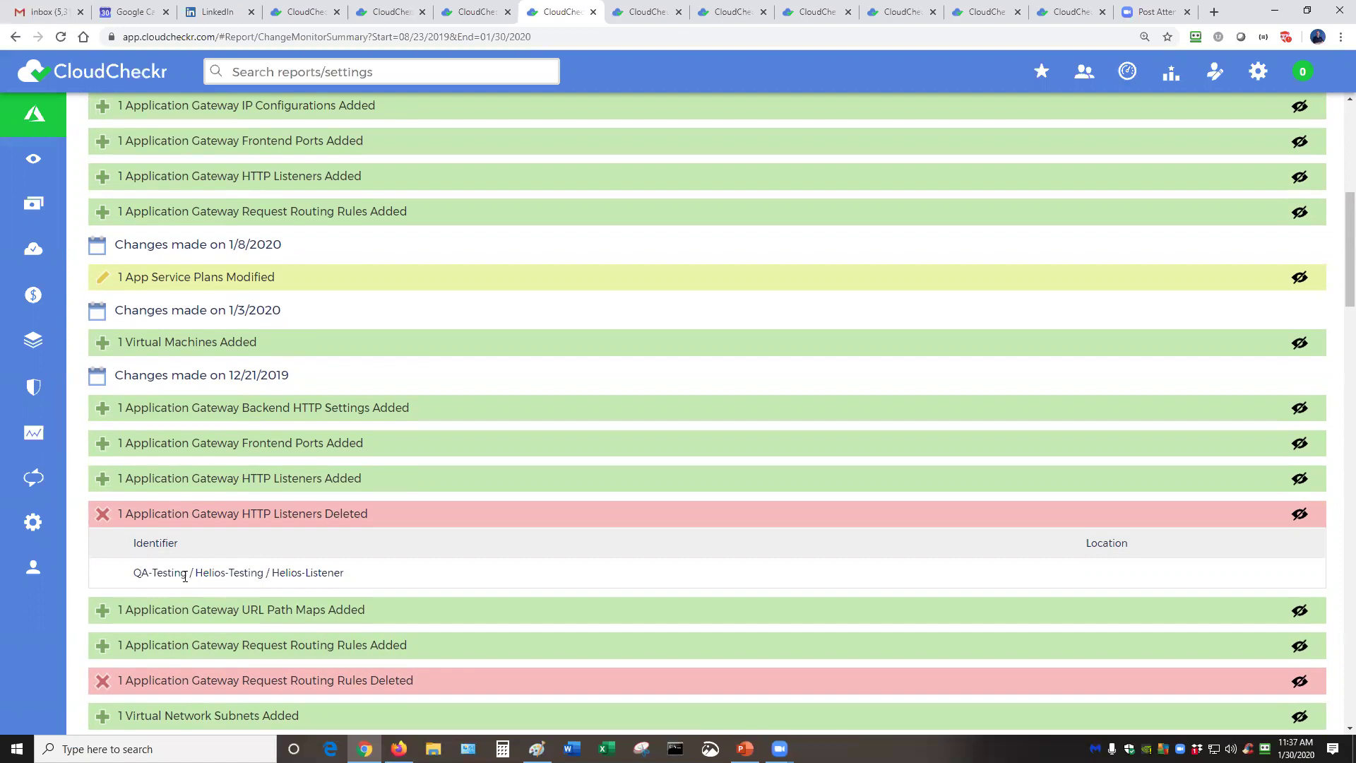
scroll(217, 573, up, 7)
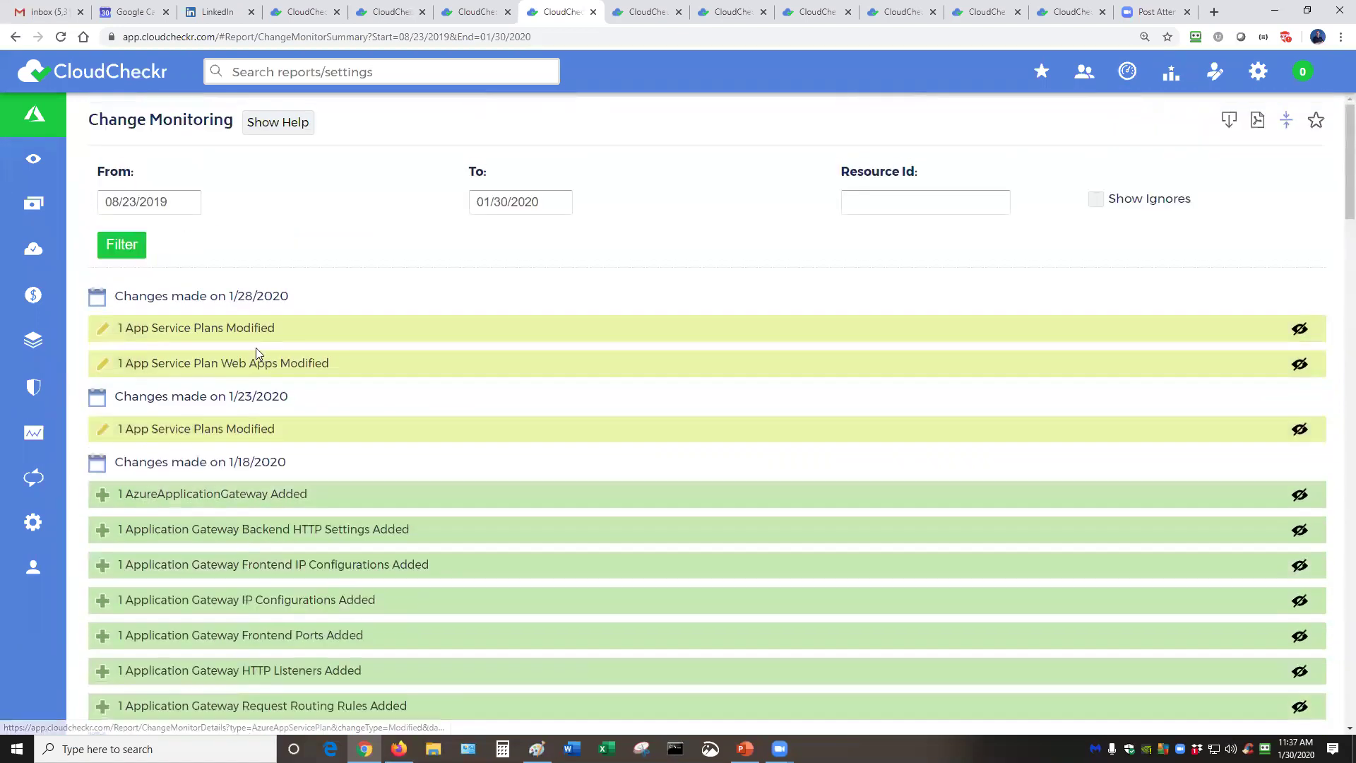
drag(233, 120, 92, 127)
click(301, 211)
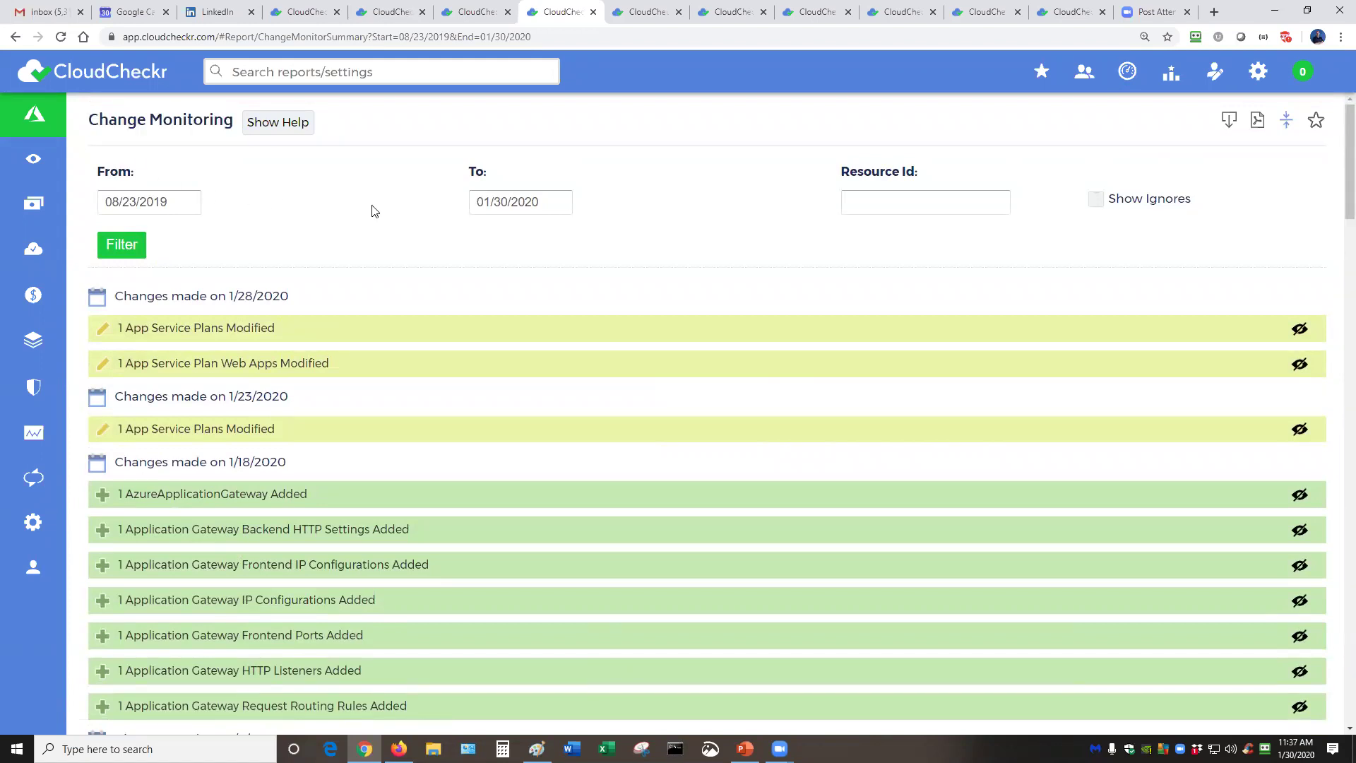
Examine the publicly accessible SQL servers in the North Central US location of the Perimeter Assessment report.
click(627, 17)
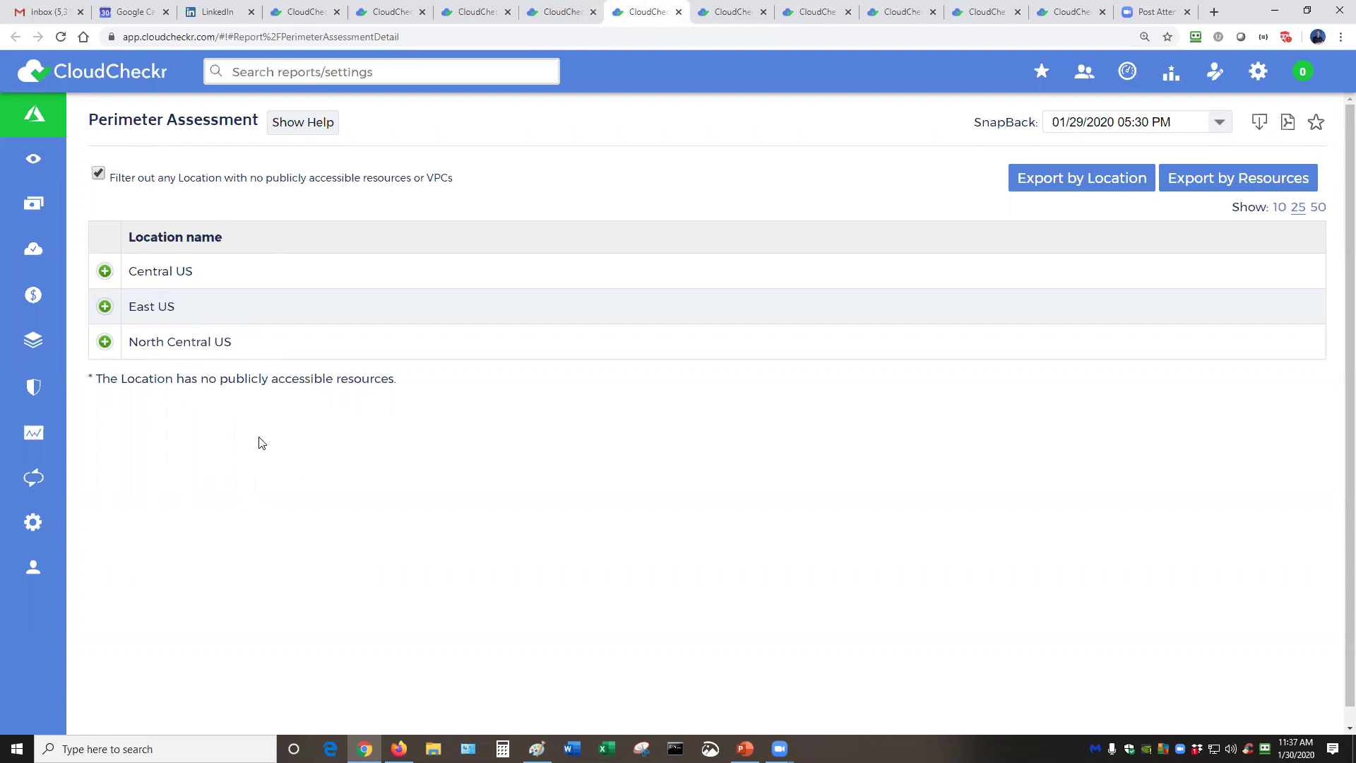
click(105, 342)
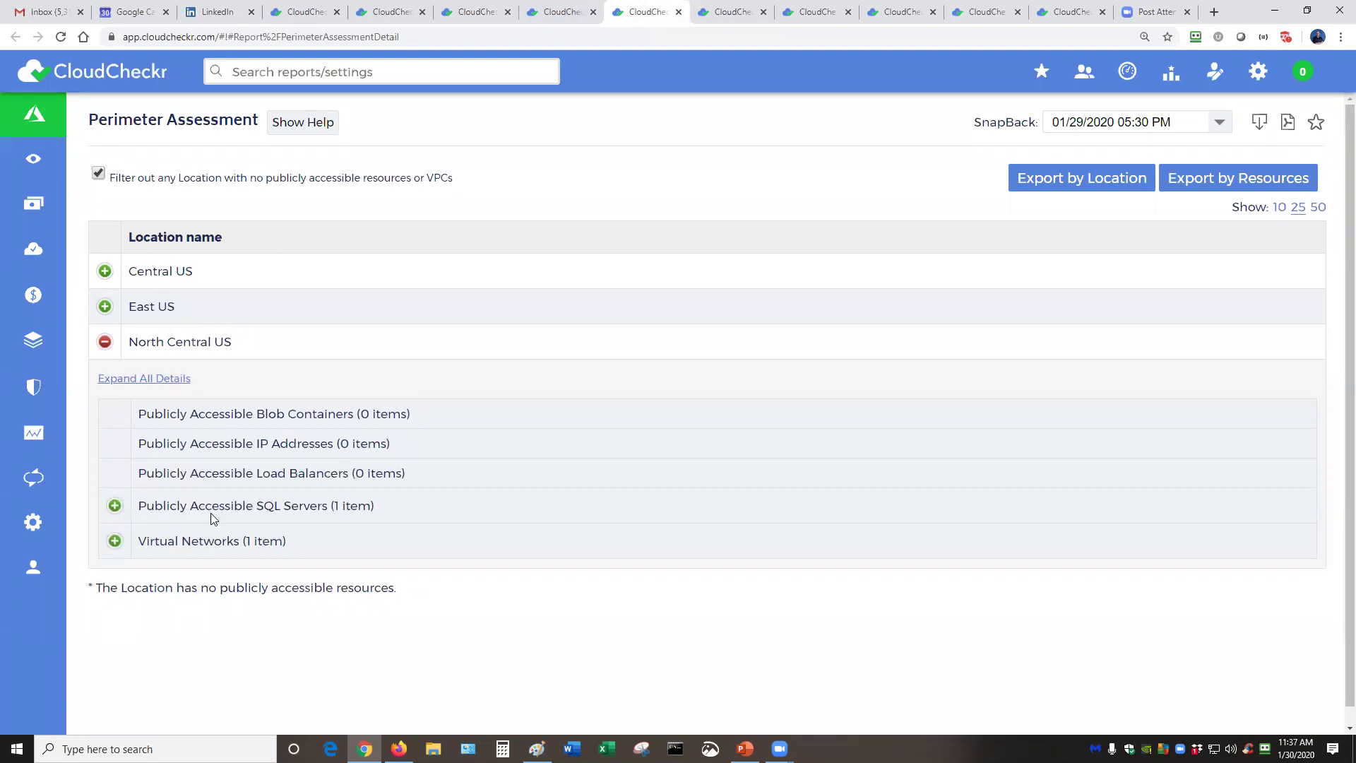
click(120, 508)
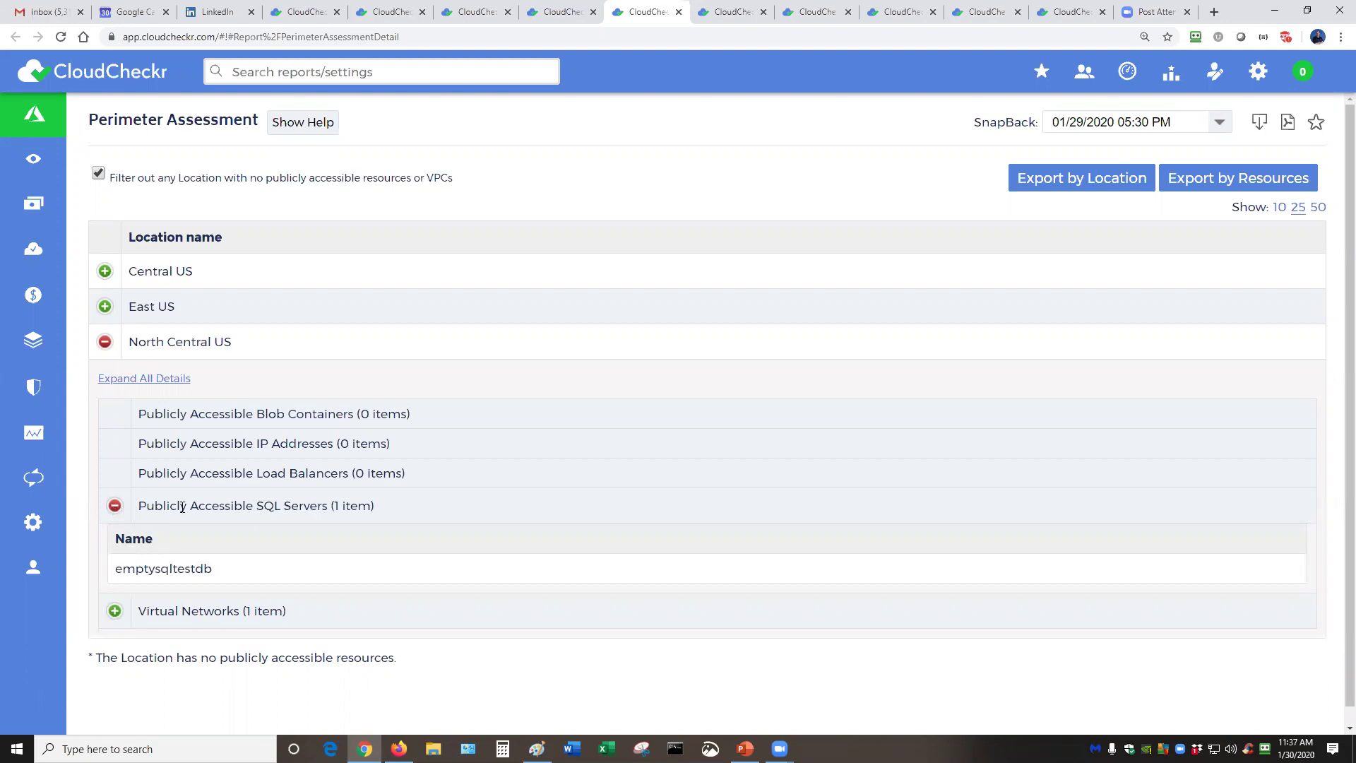
drag(219, 569, 116, 570)
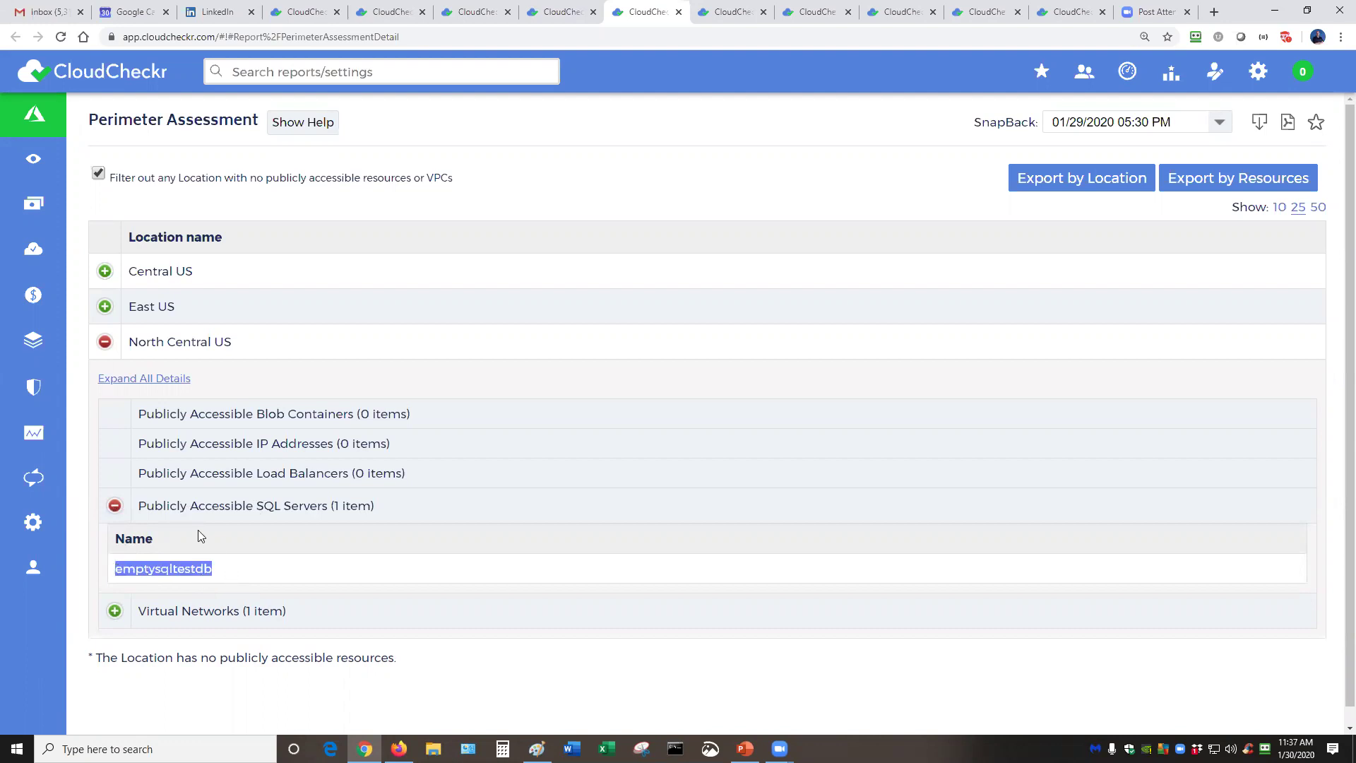
click(263, 538)
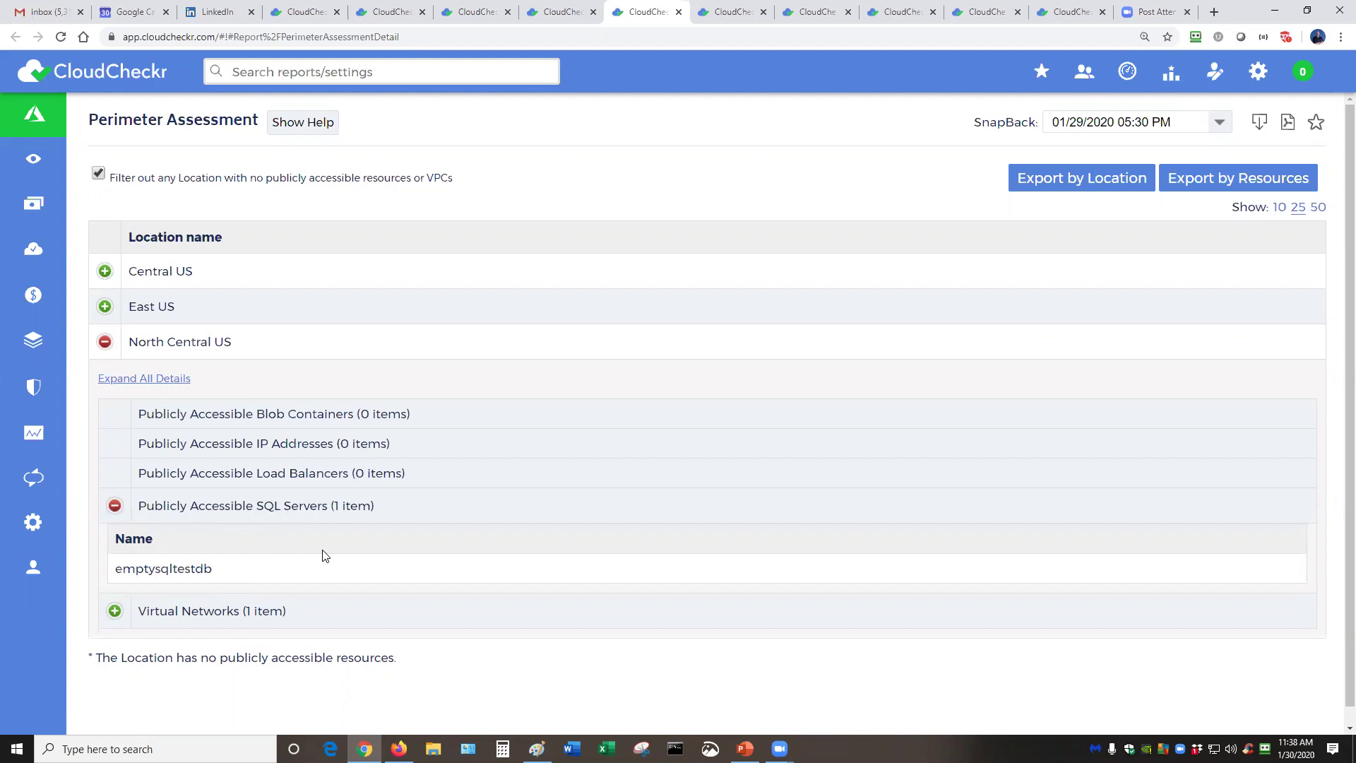
Examine the Spend Summary chart for last month and the current month on the Billing & Cost Management Dashboard.
click(736, 15)
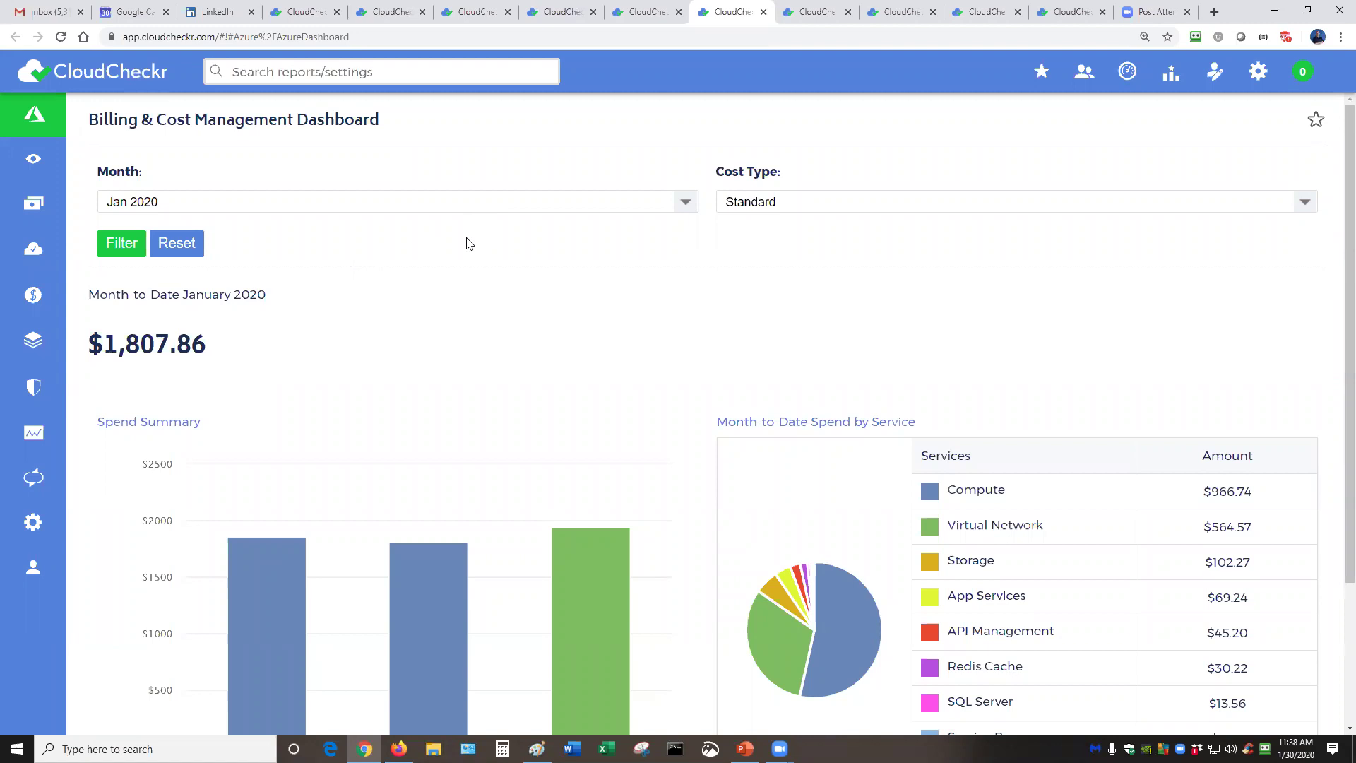
scroll(355, 245, down, 1)
scroll(355, 245, down, 1)
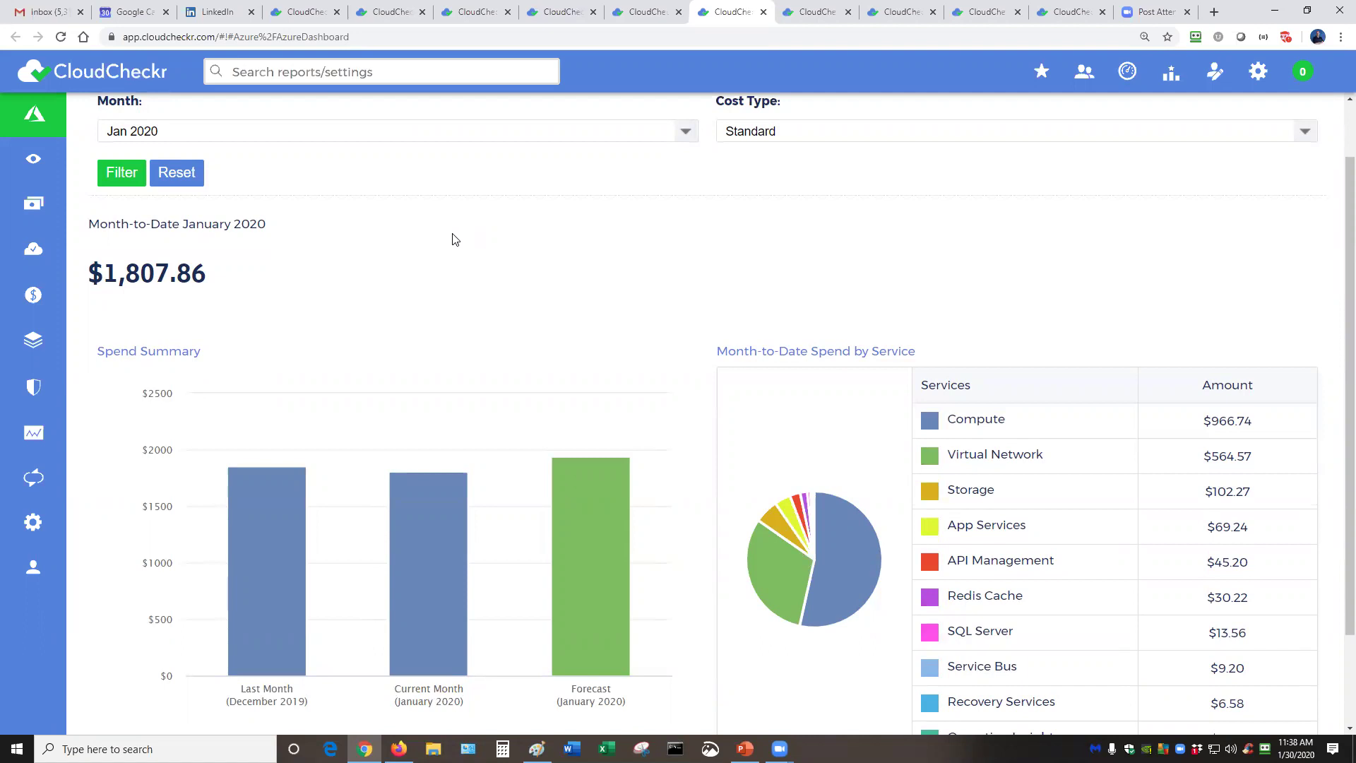
mouse_move(270, 538)
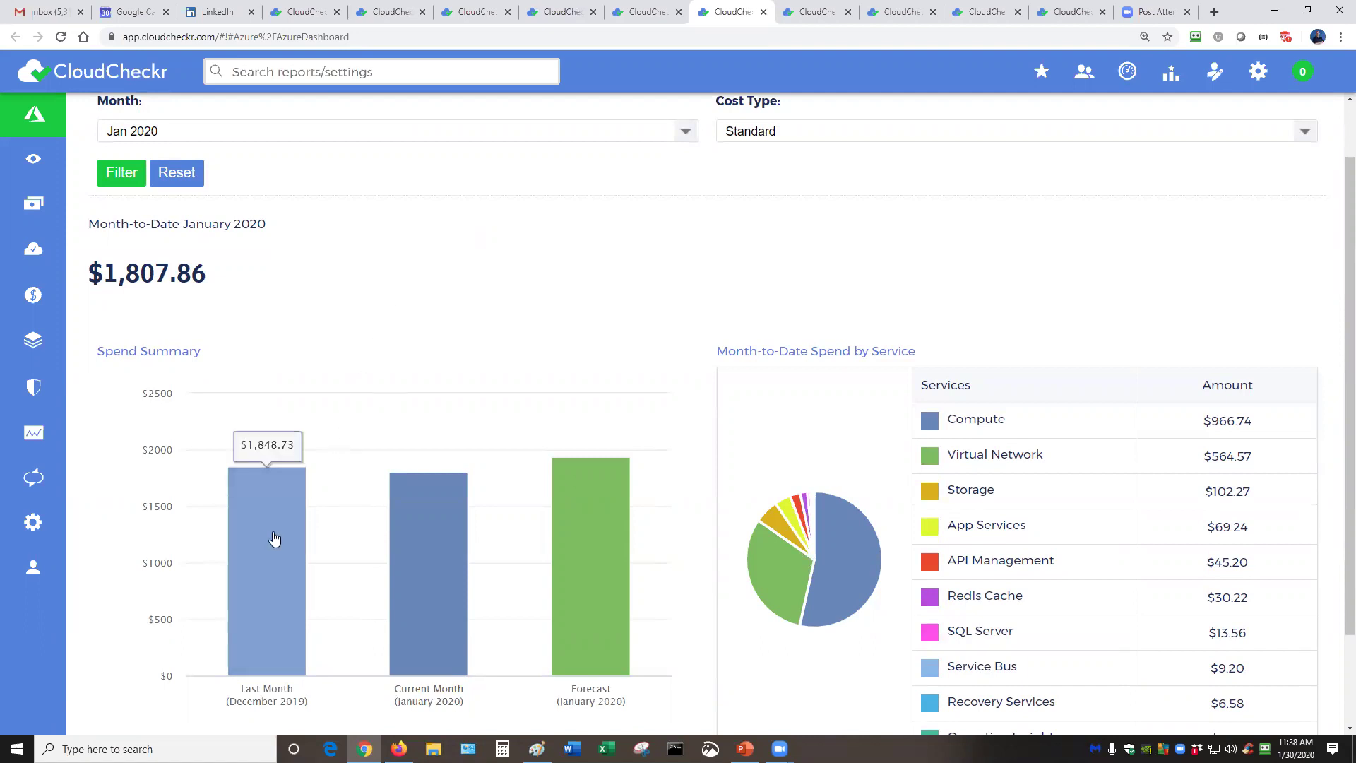
mouse_move(428, 557)
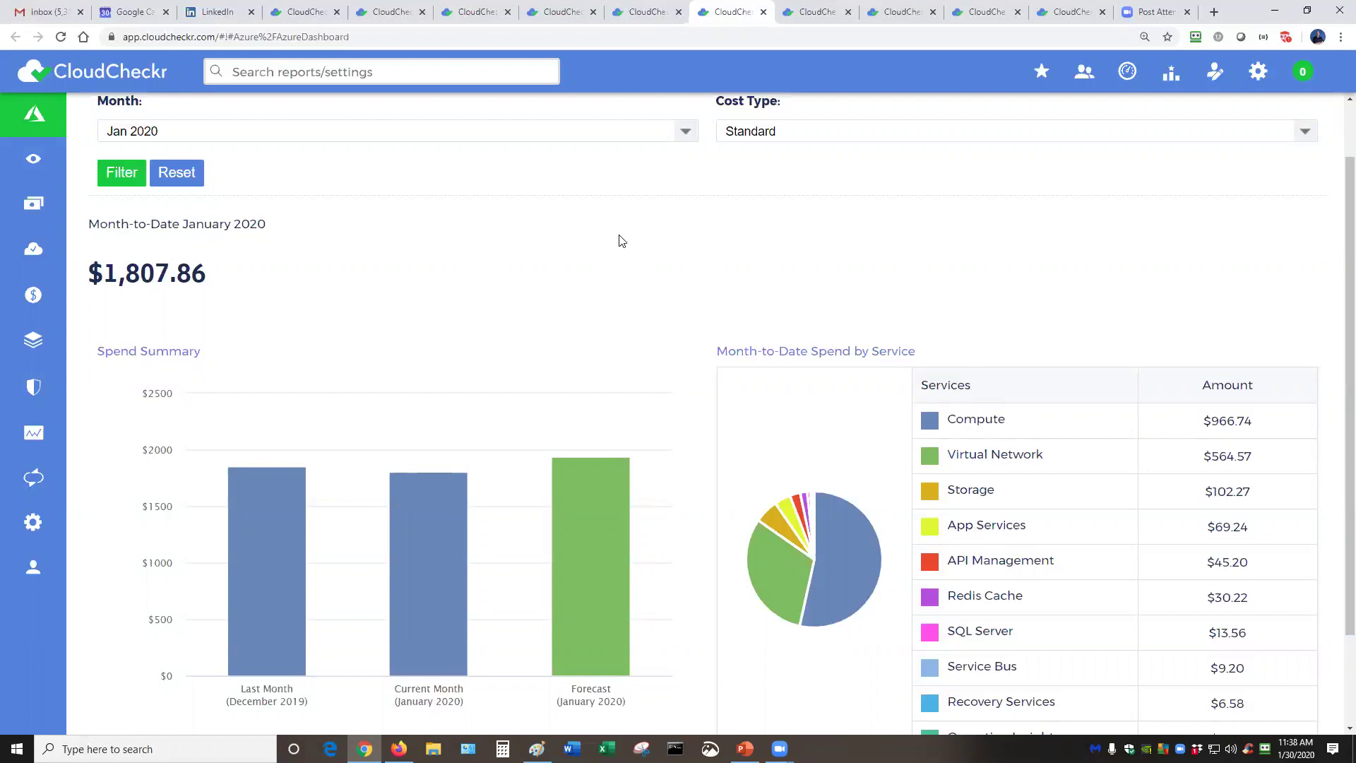
Review the possible monthly savings and the idle and unused resource sections in the Cost Savings report.
click(818, 12)
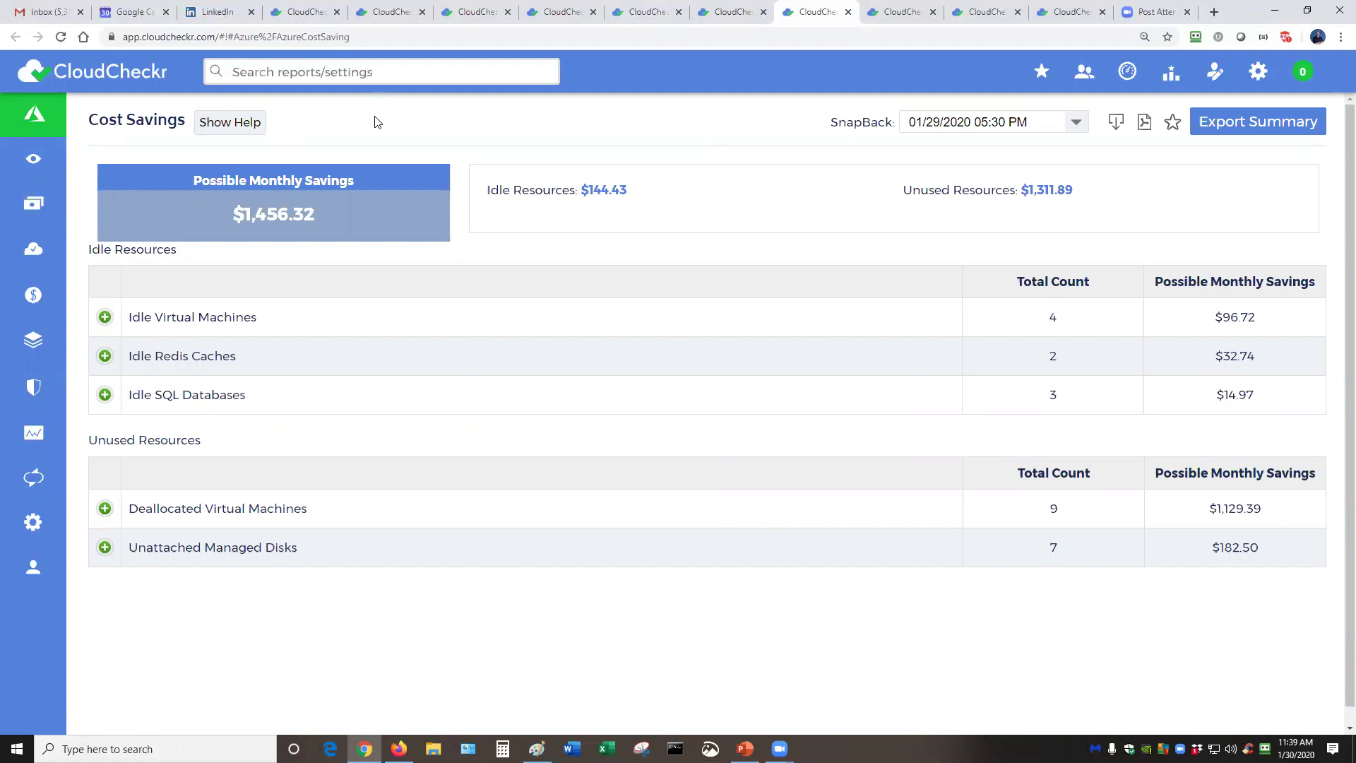
drag(331, 213, 240, 216)
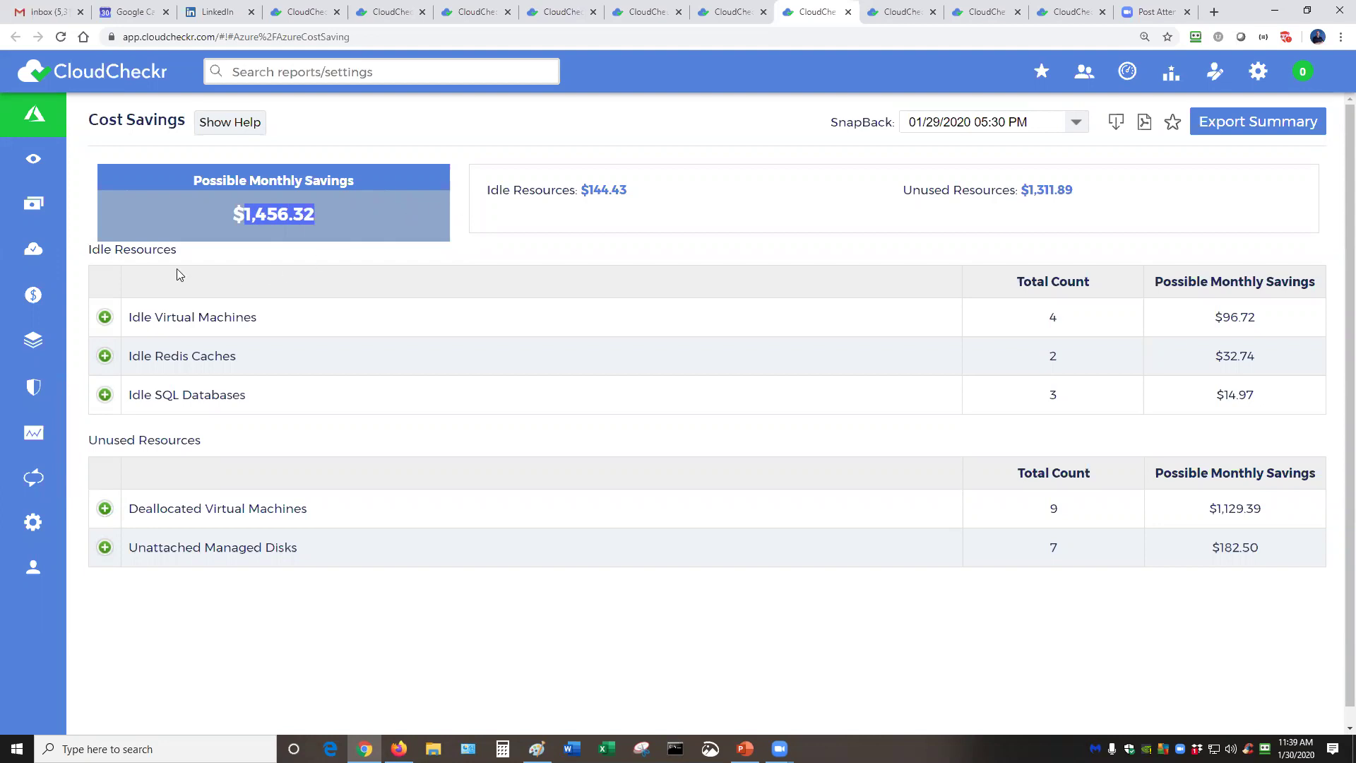
drag(182, 256, 87, 253)
drag(204, 442, 92, 440)
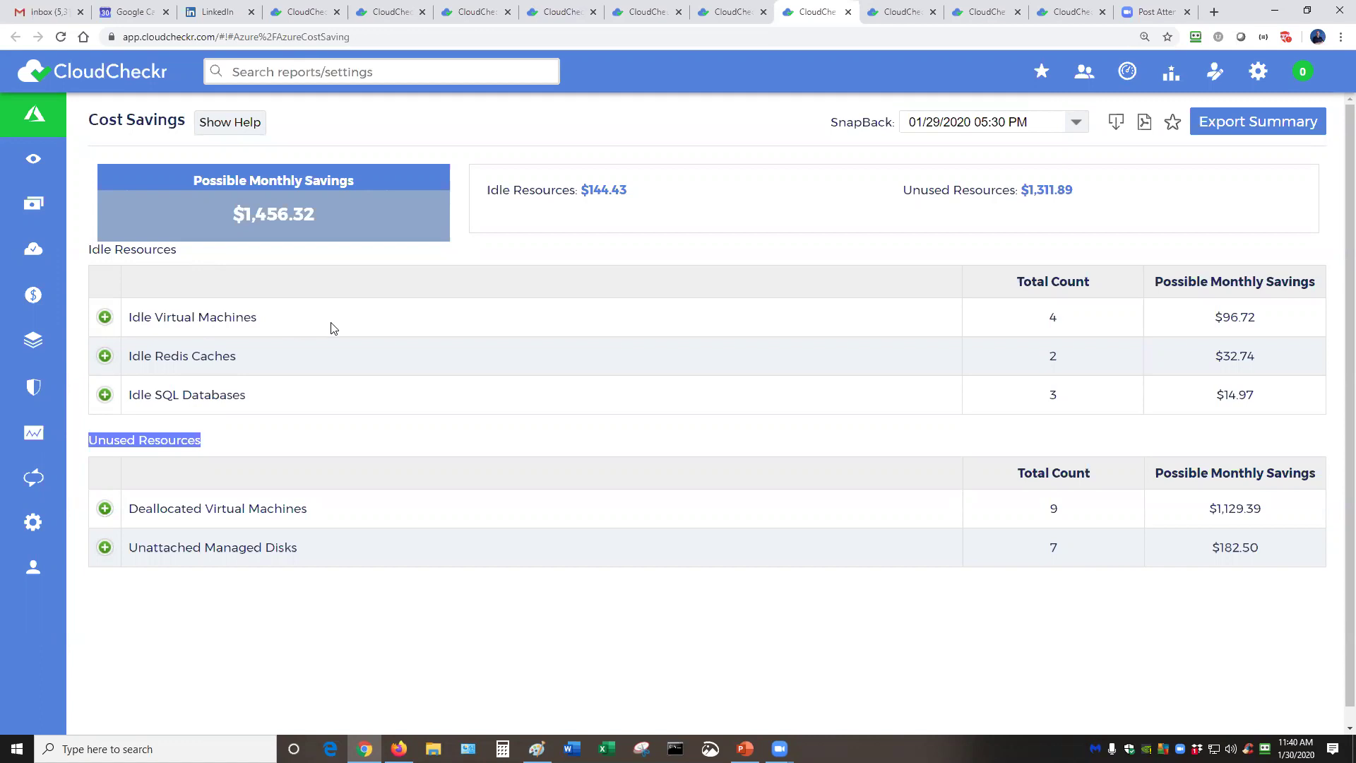
drag(225, 448, 87, 438)
View the Virtual Machine Right Sizing Report and show the available right-sizing report types under Utilization.
click(907, 15)
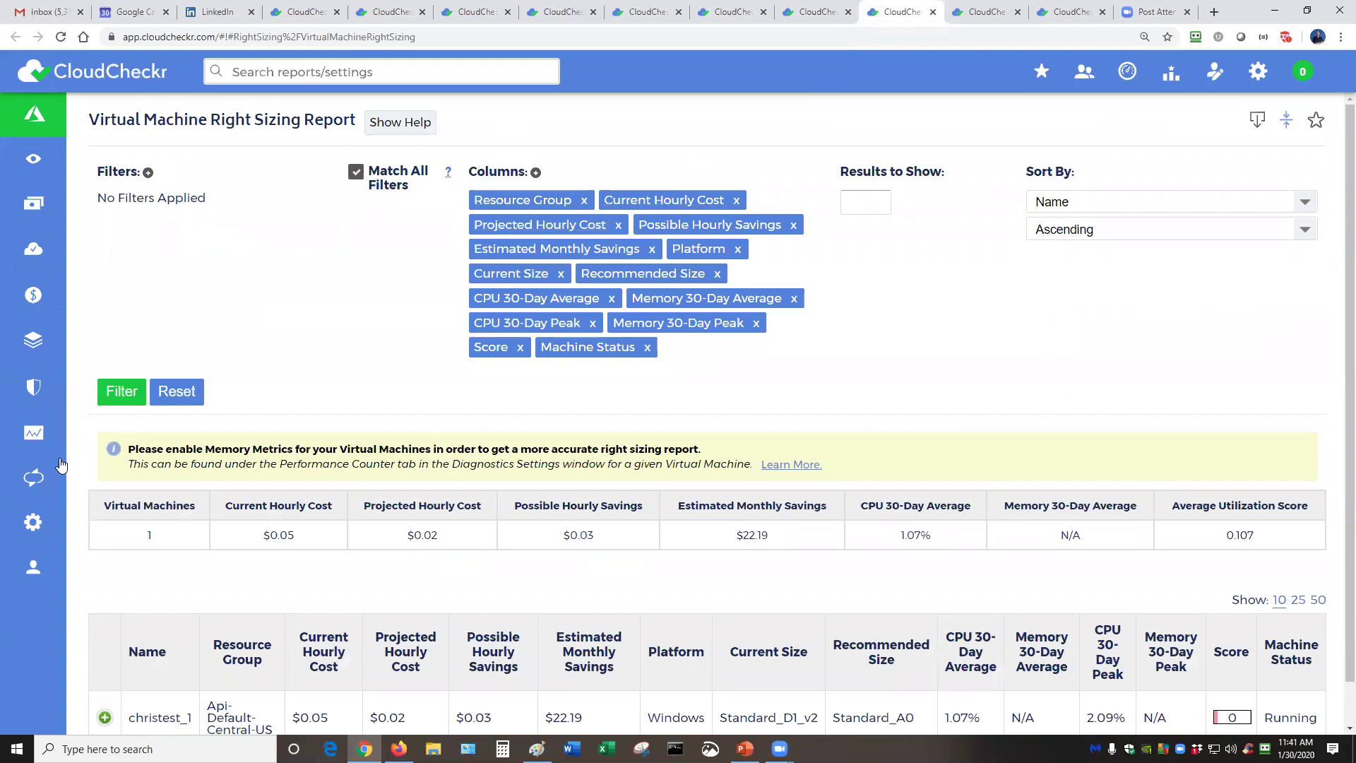
click(35, 447)
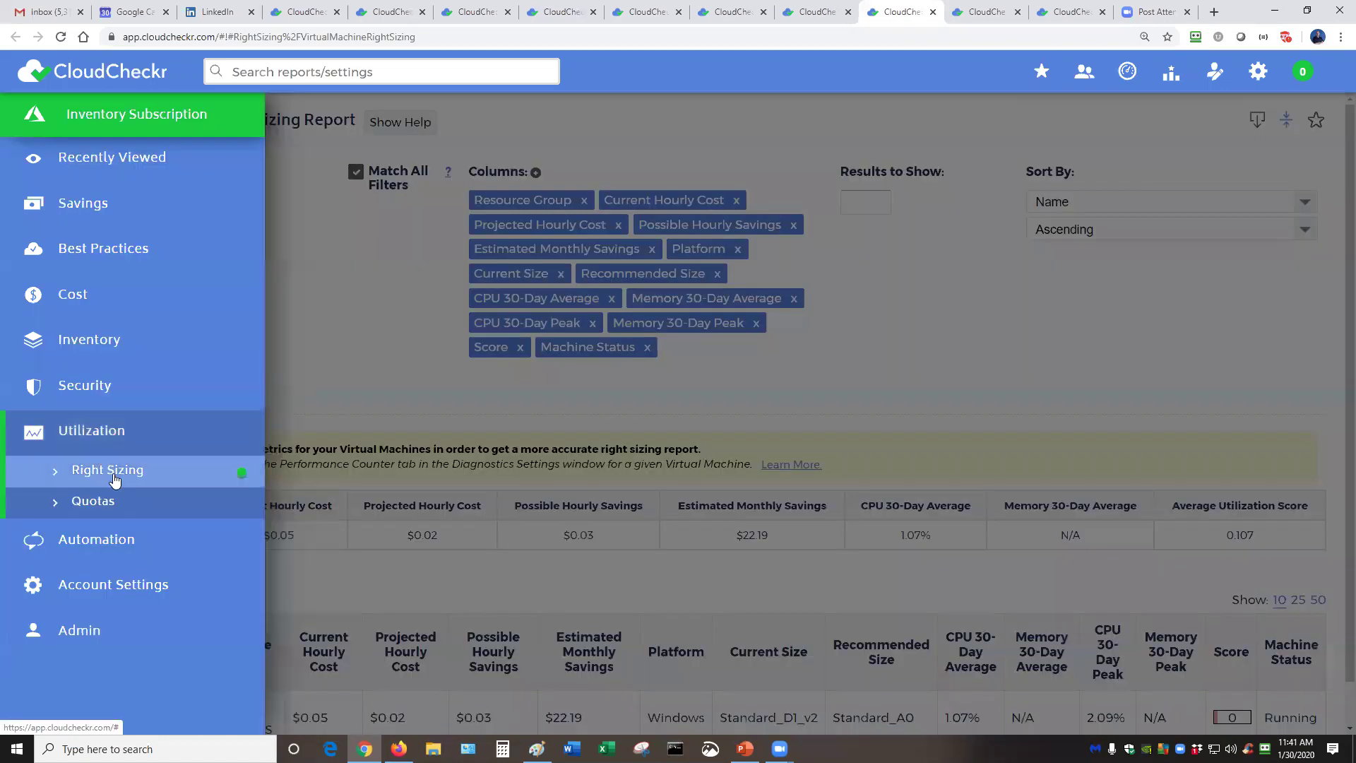
click(197, 473)
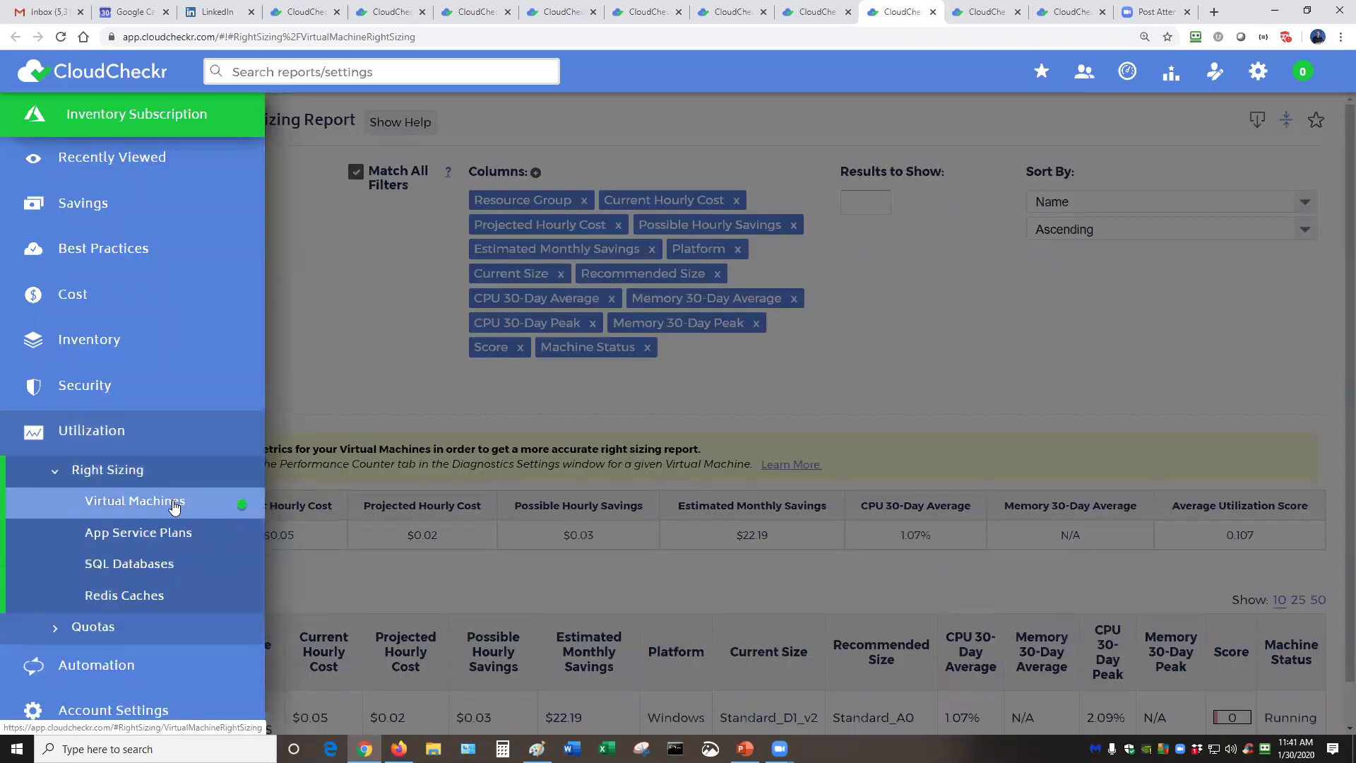
Review the virtual machine savings summary and the recommended size in the Virtual Machines right-sizing report.
click(173, 503)
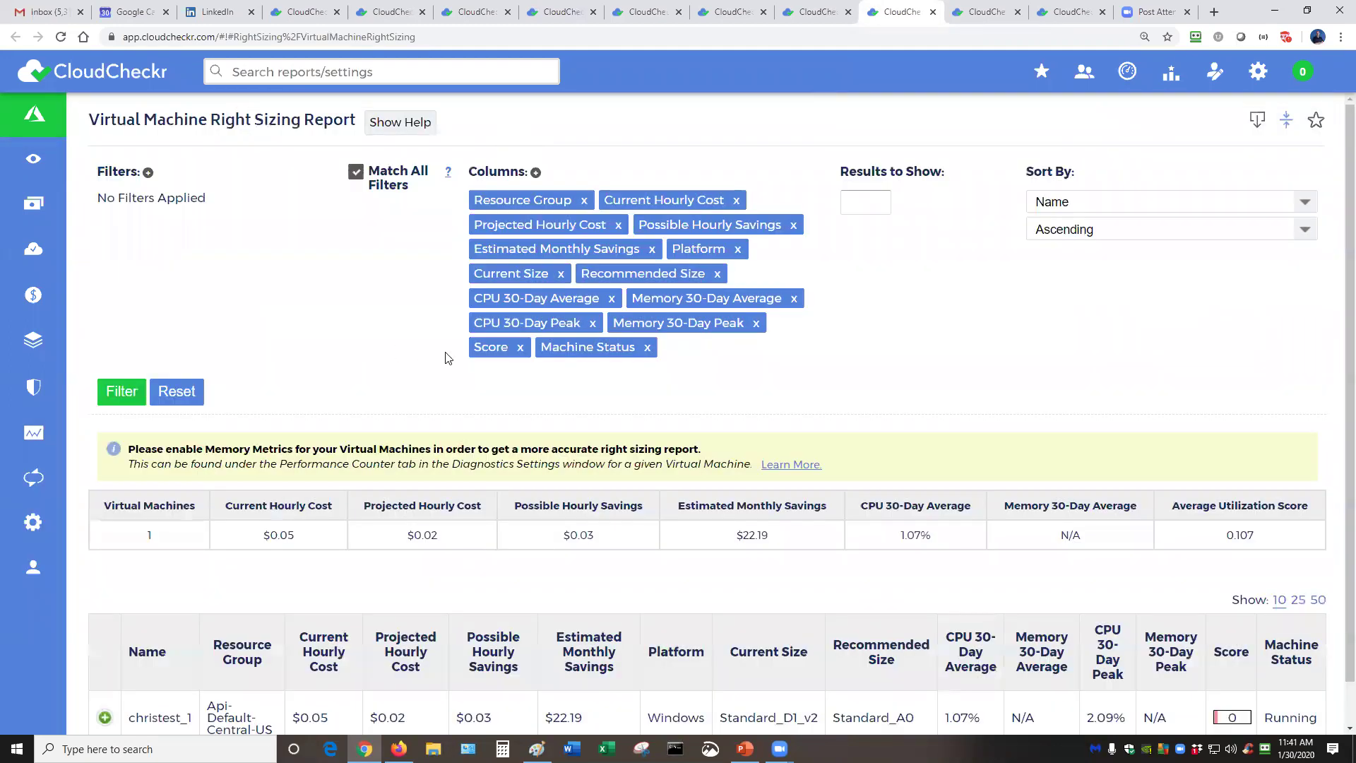
scroll(469, 468, down, 1)
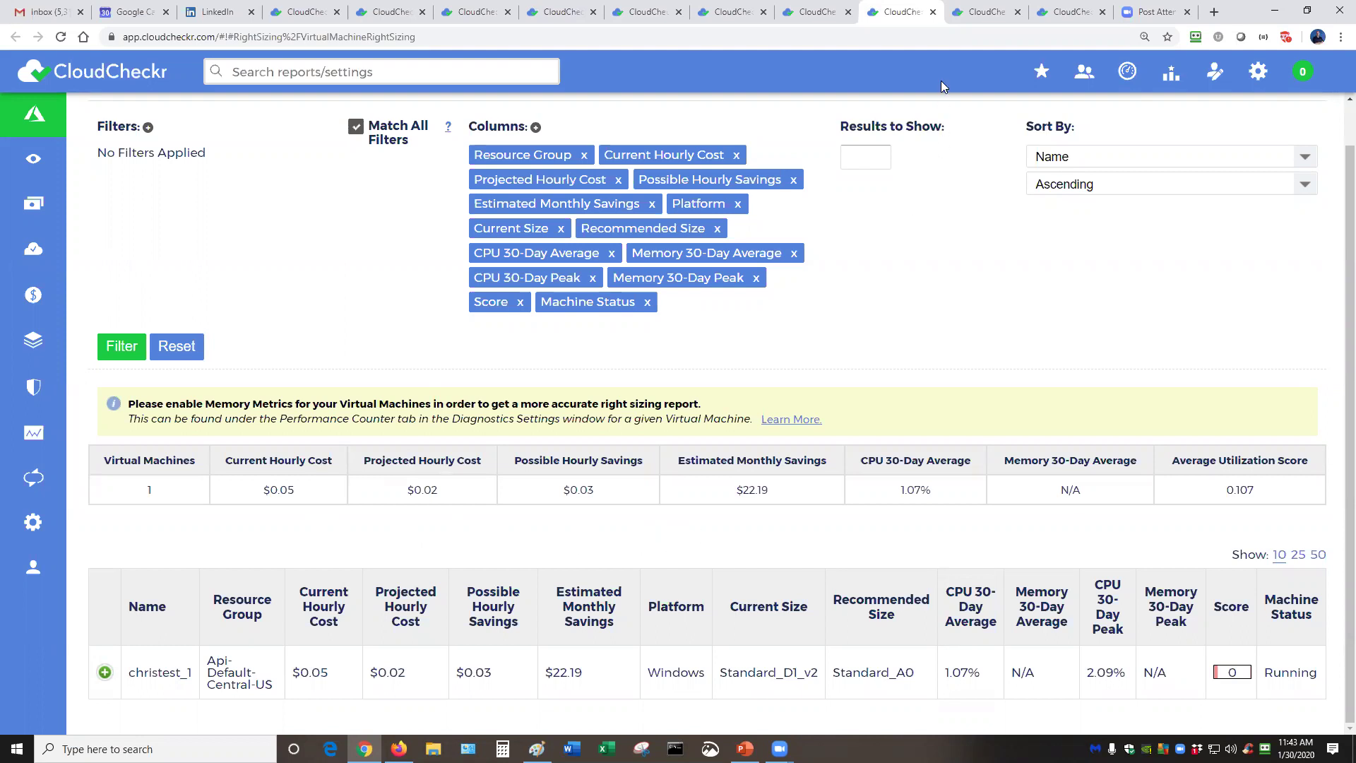
View the Inventory Summary of Azure services and the resource types available under Inventory.
click(992, 16)
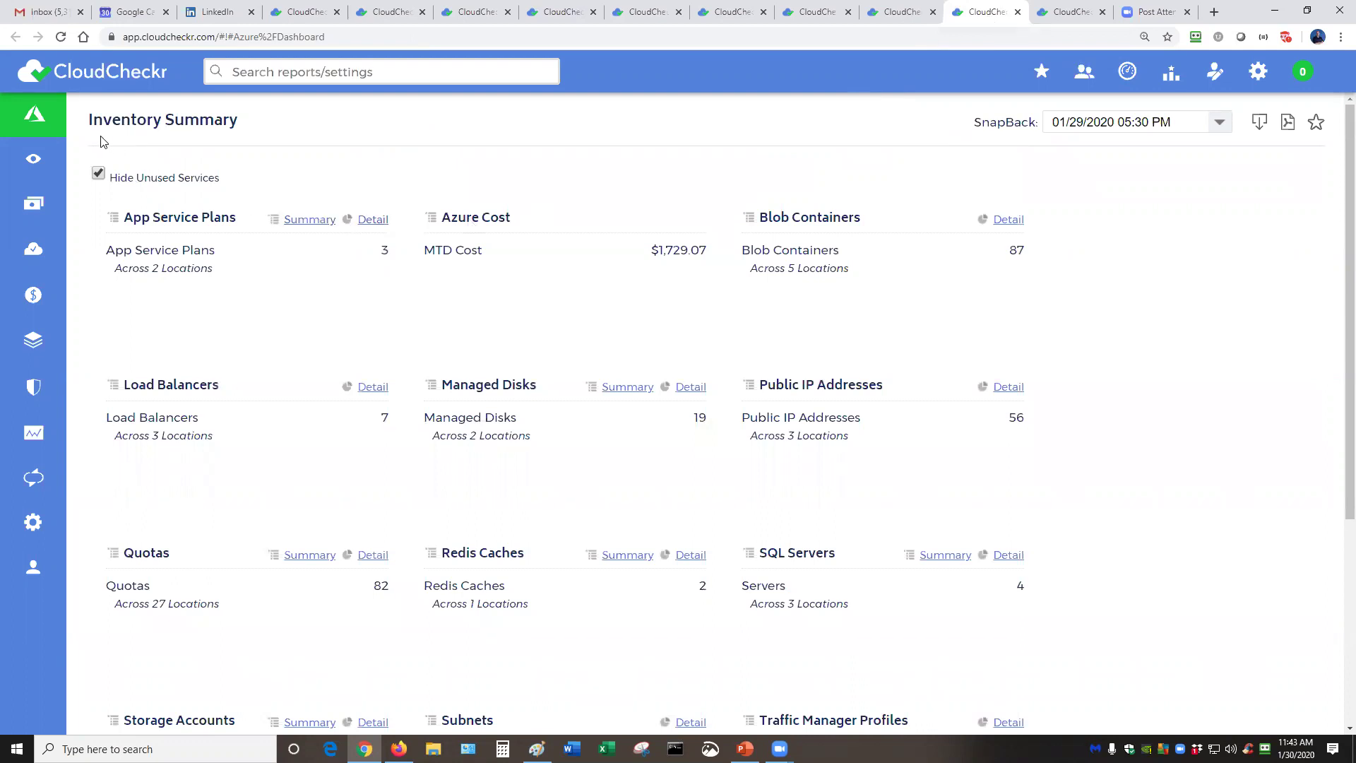
click(33, 345)
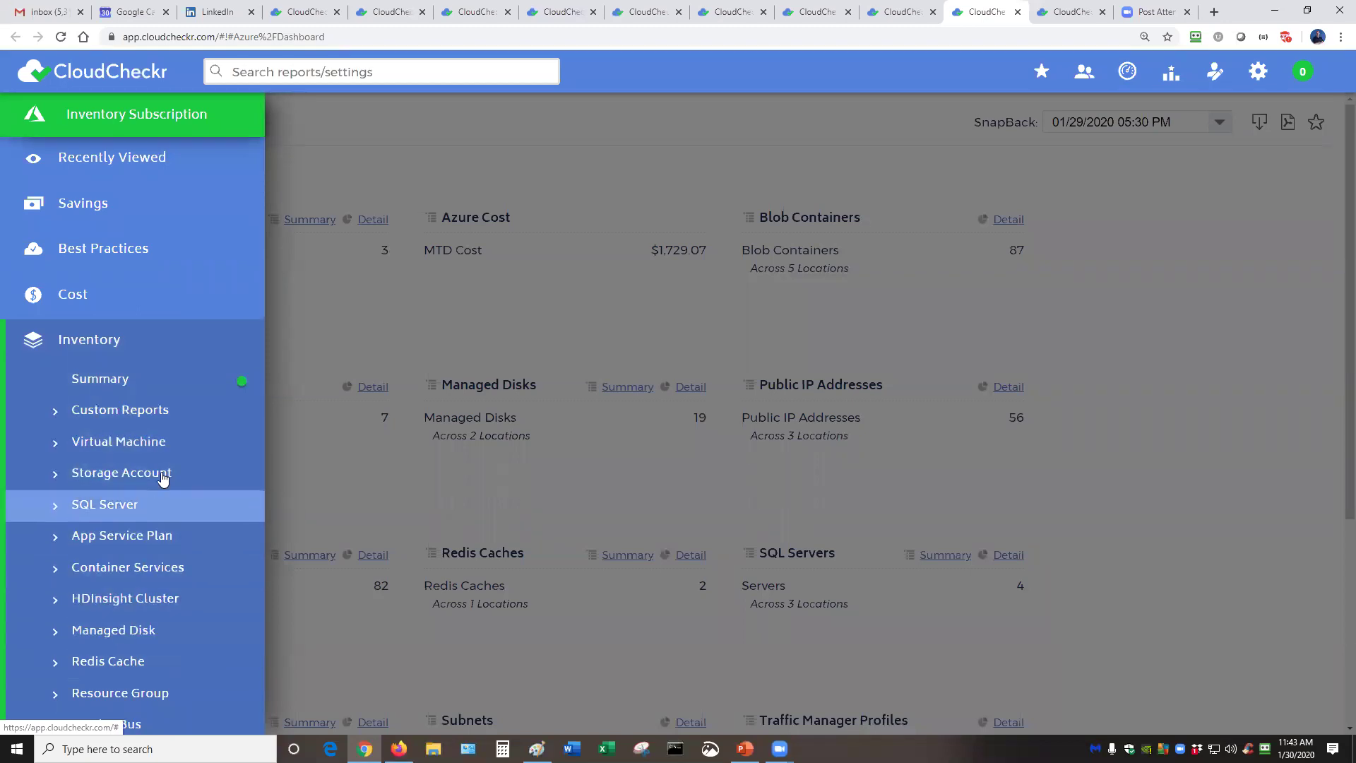
click(489, 196)
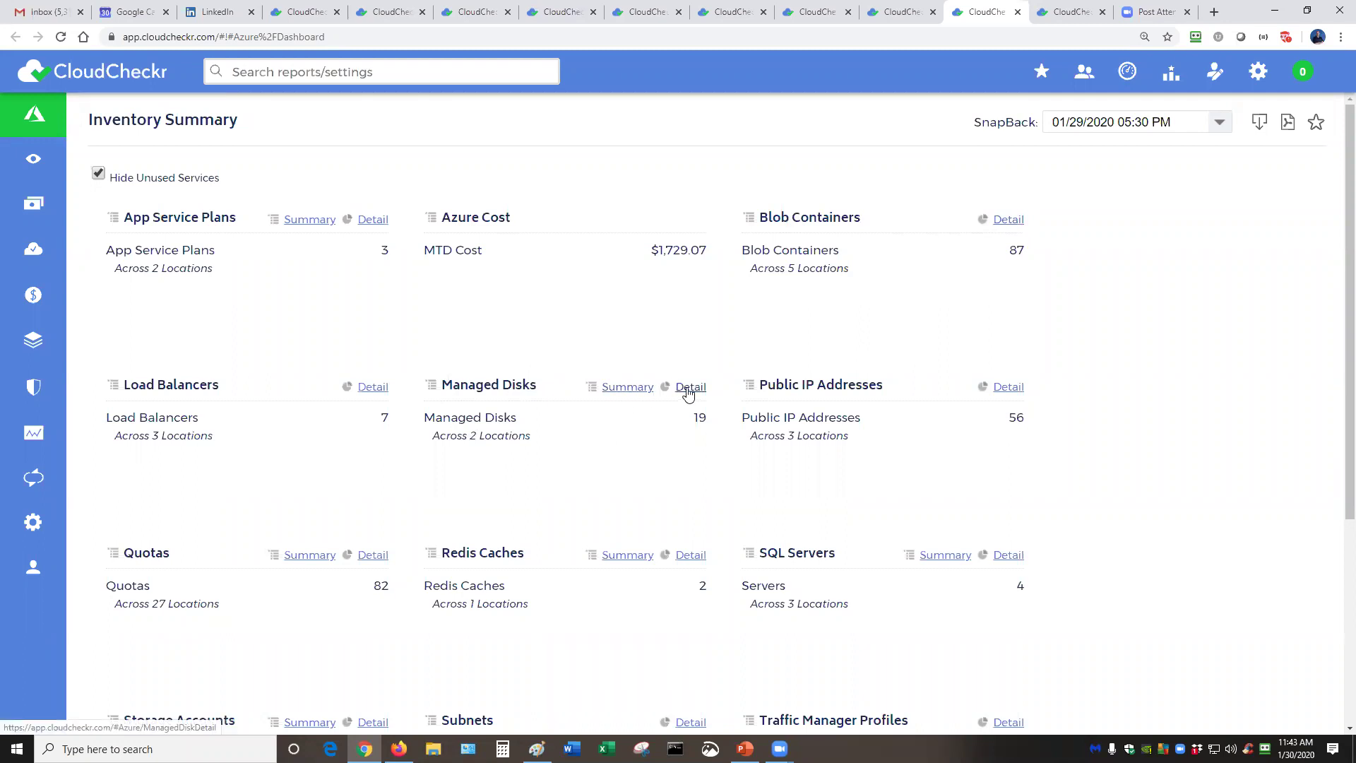
Review the grouping, options, tag filters and cost chart of the _Azure Report saved filter in Advanced Grouping.
click(1081, 12)
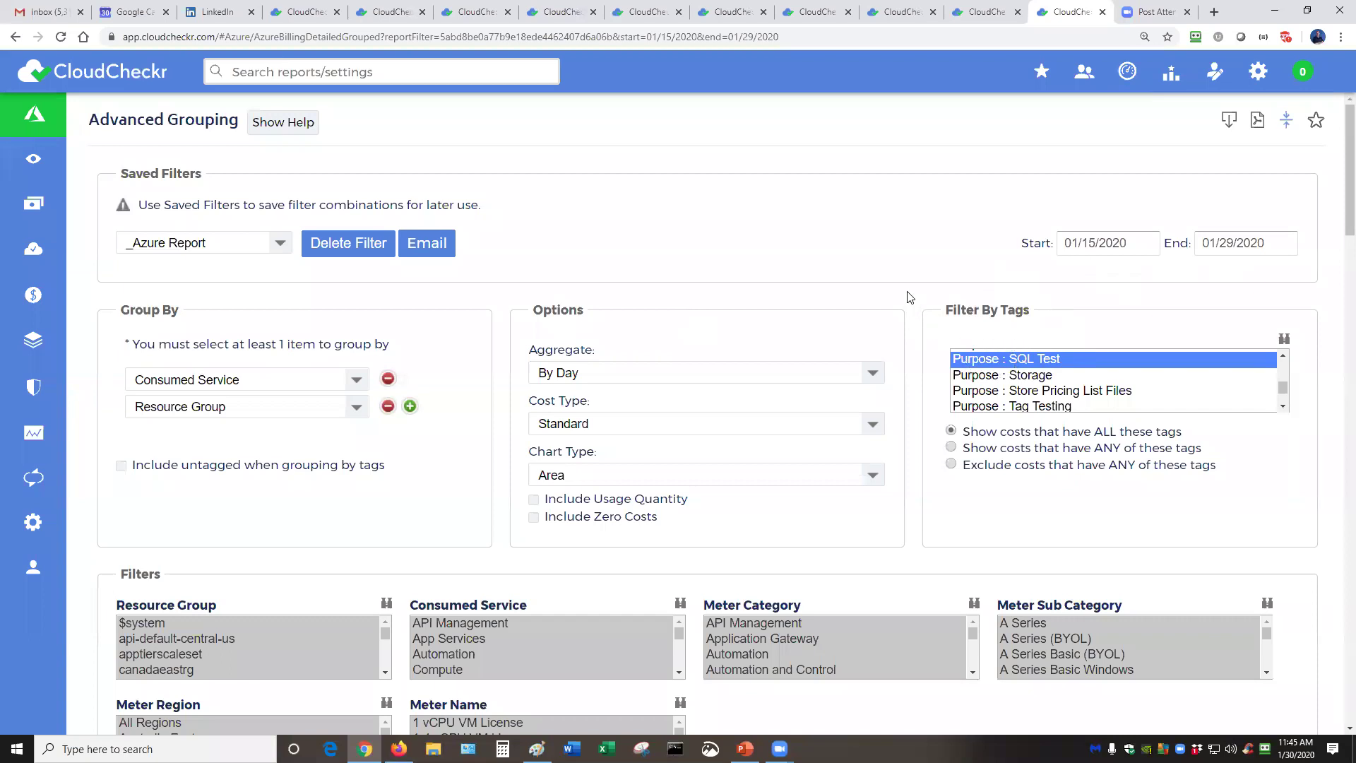
scroll(911, 297, down, 1)
scroll(897, 318, down, 2)
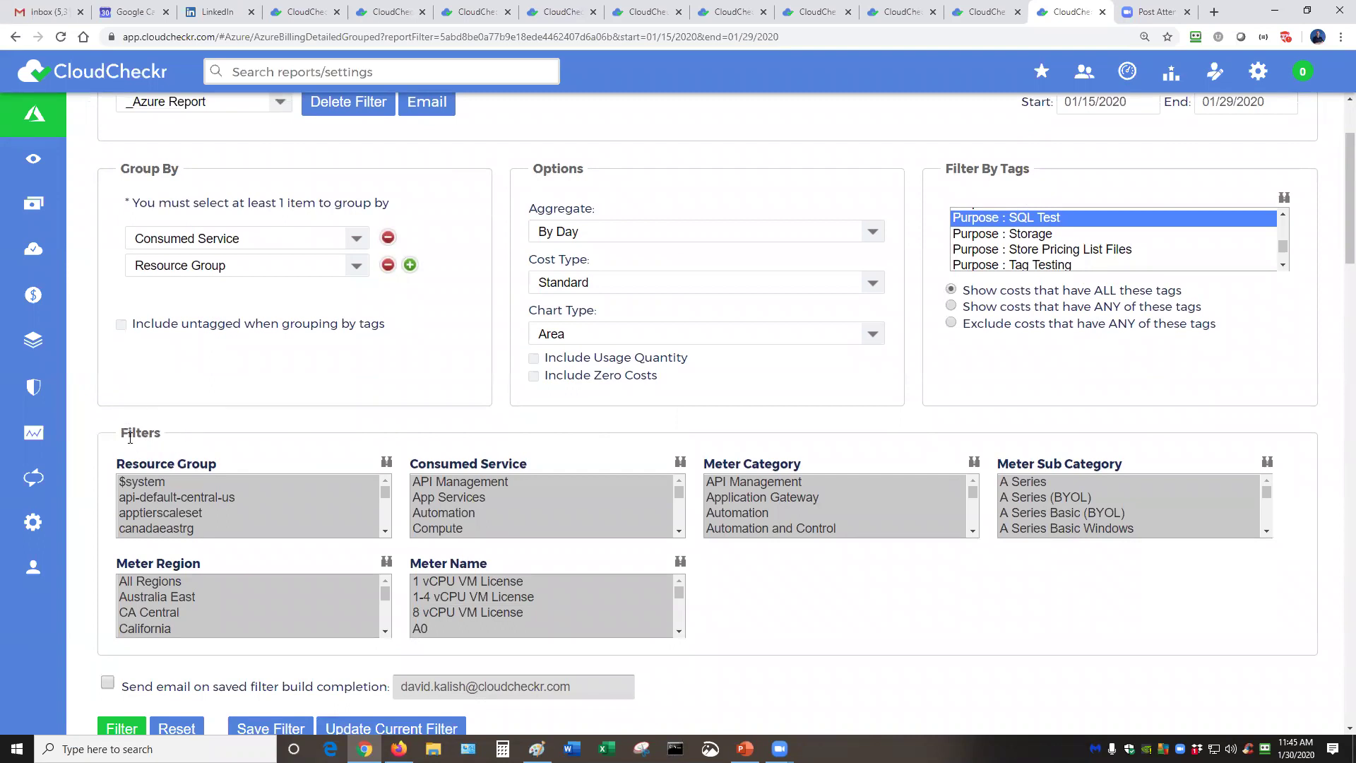
scroll(822, 585, down, 6)
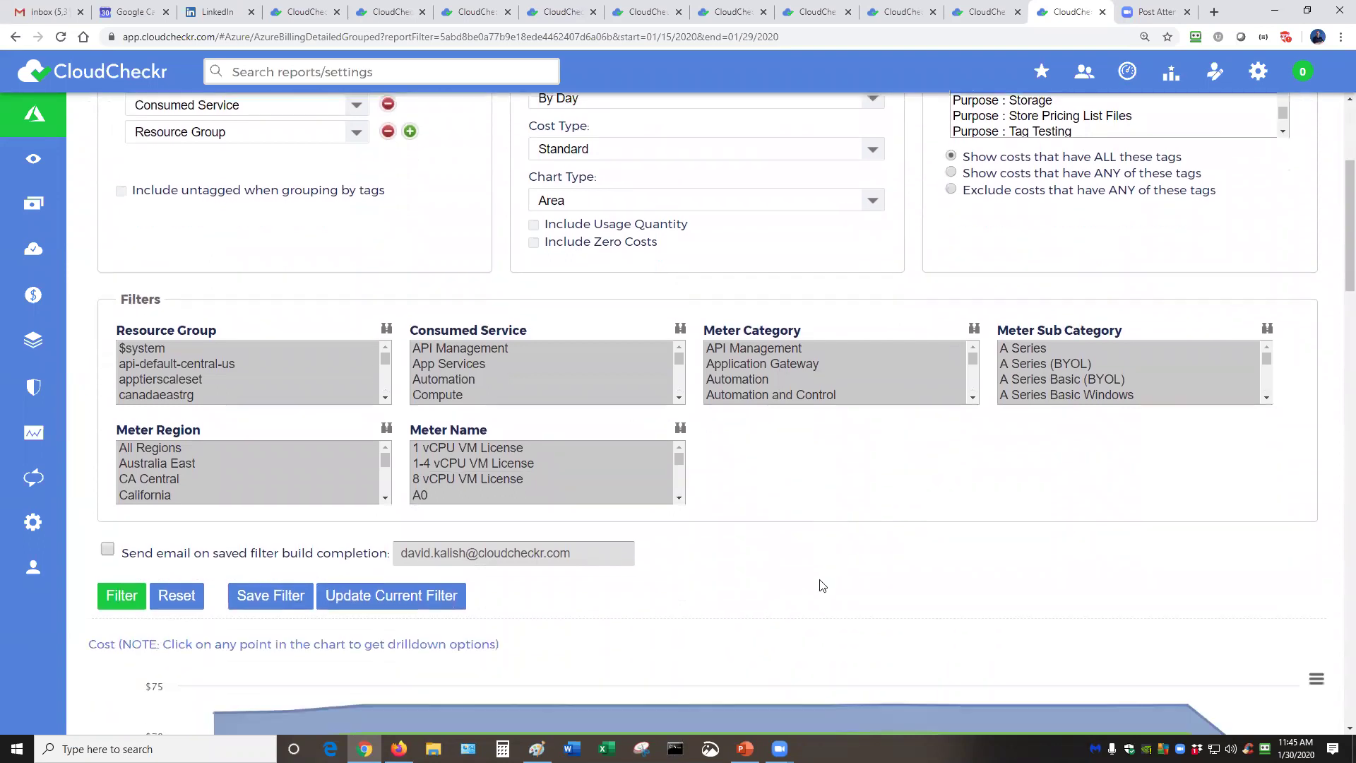
scroll(1175, 533, down, 1)
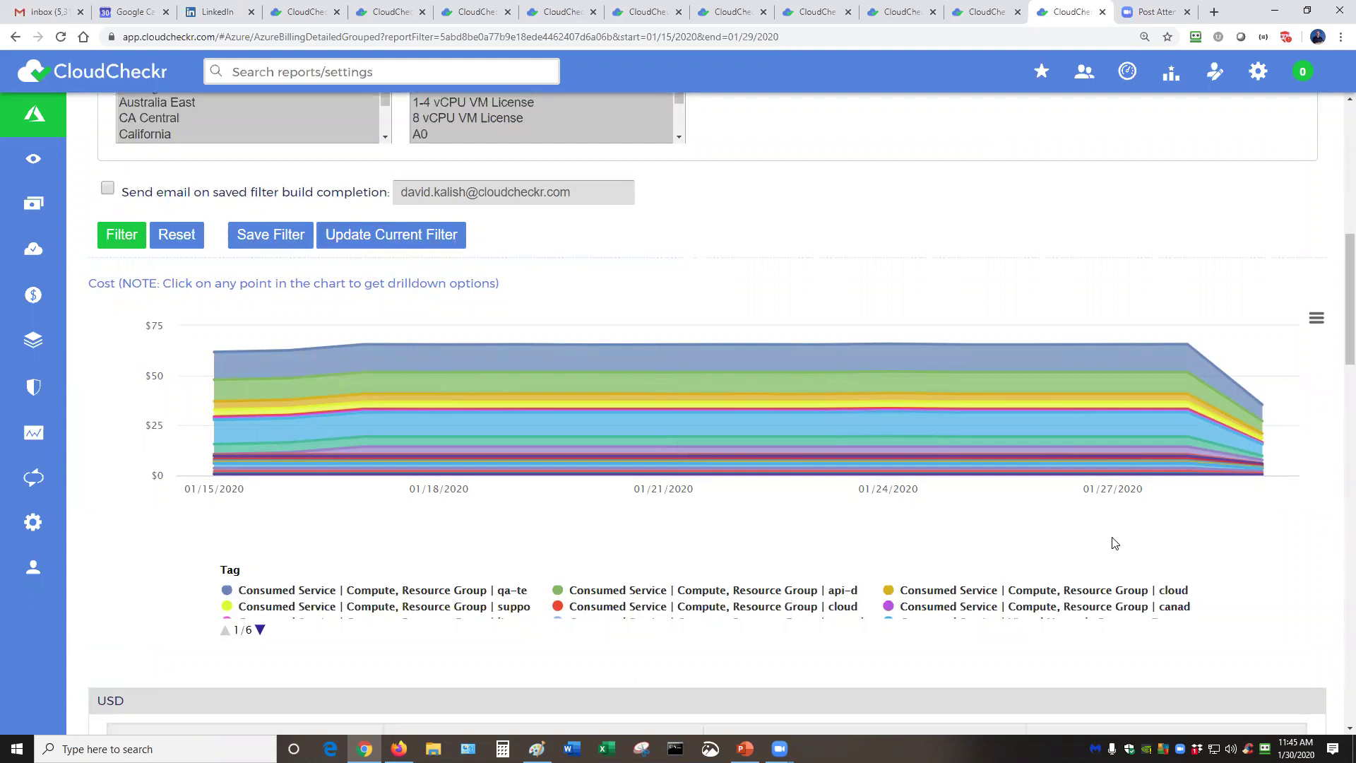
Examine the USD total and the Cost by Group table, highlighting the total and the Compute cost of the qa-testing resource group.
scroll(1114, 542, down, 7)
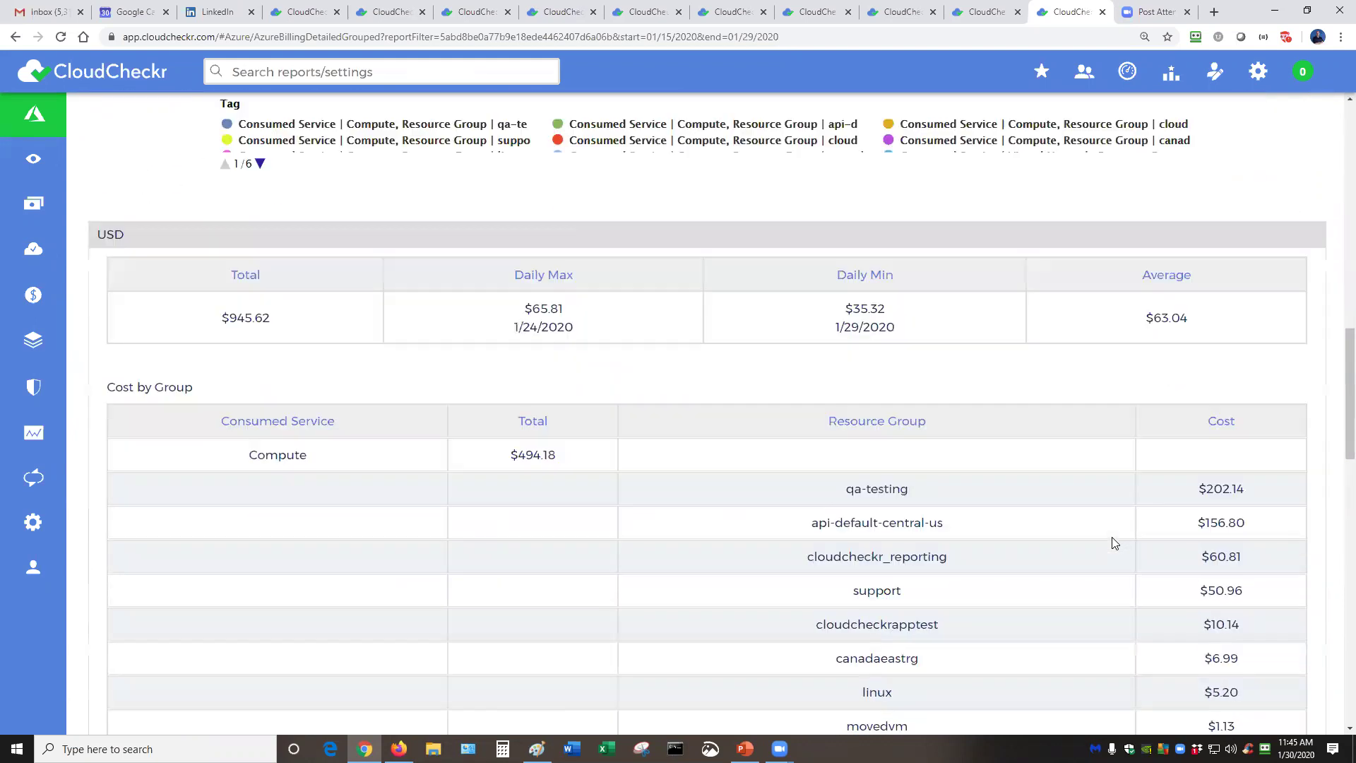
scroll(1114, 543, down, 1)
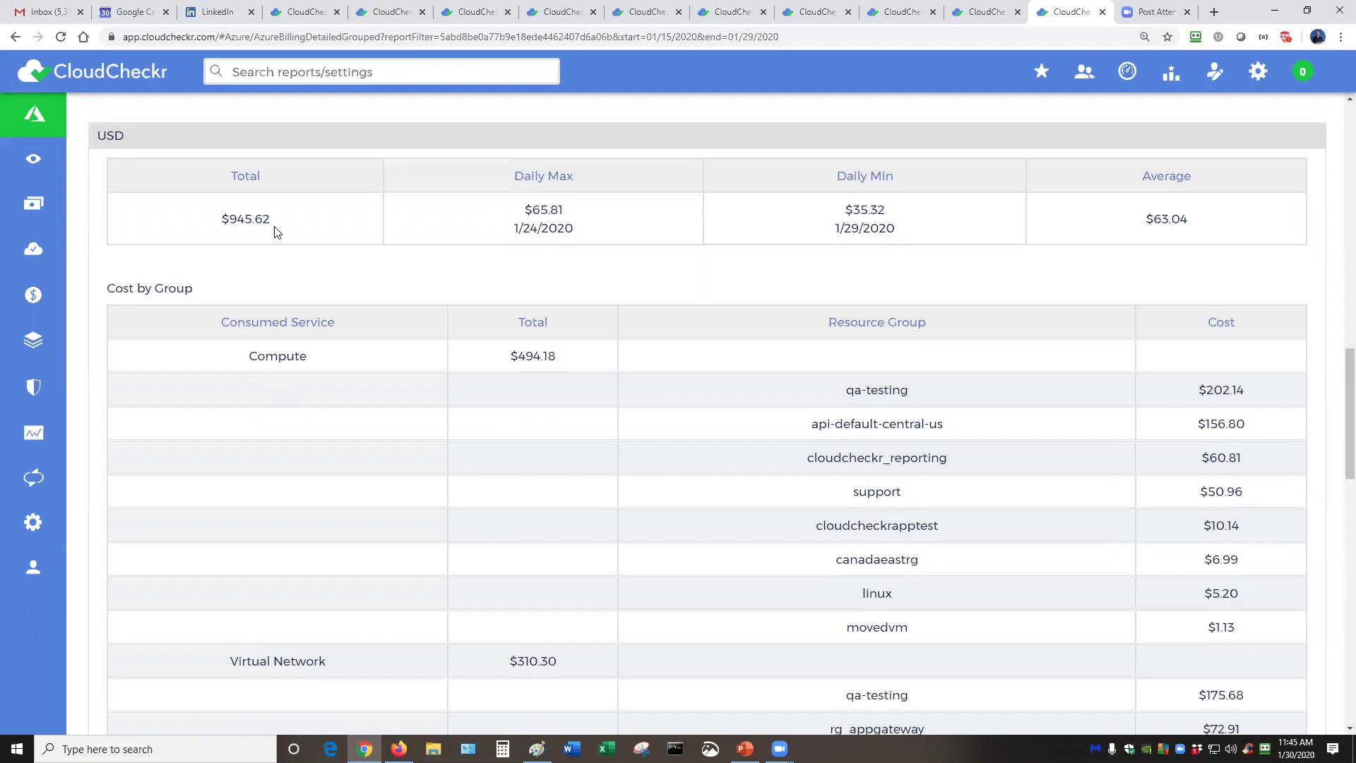
drag(276, 226, 230, 220)
click(348, 263)
drag(1249, 392, 1206, 393)
click(624, 292)
Try weekly delivery and CSV export in the email settings of the _Azure Report filter, discarding the changes.
scroll(667, 515, up, 4)
scroll(666, 520, up, 7)
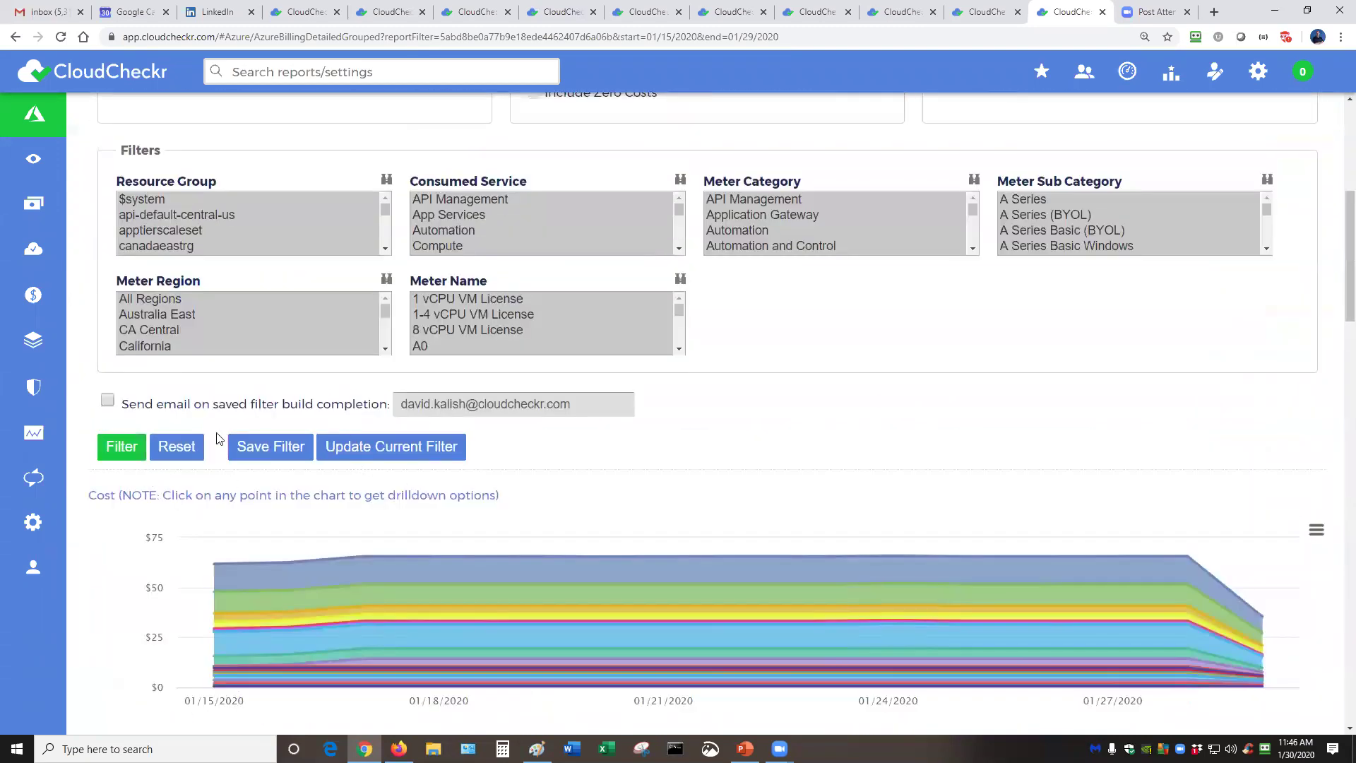
scroll(772, 485, up, 6)
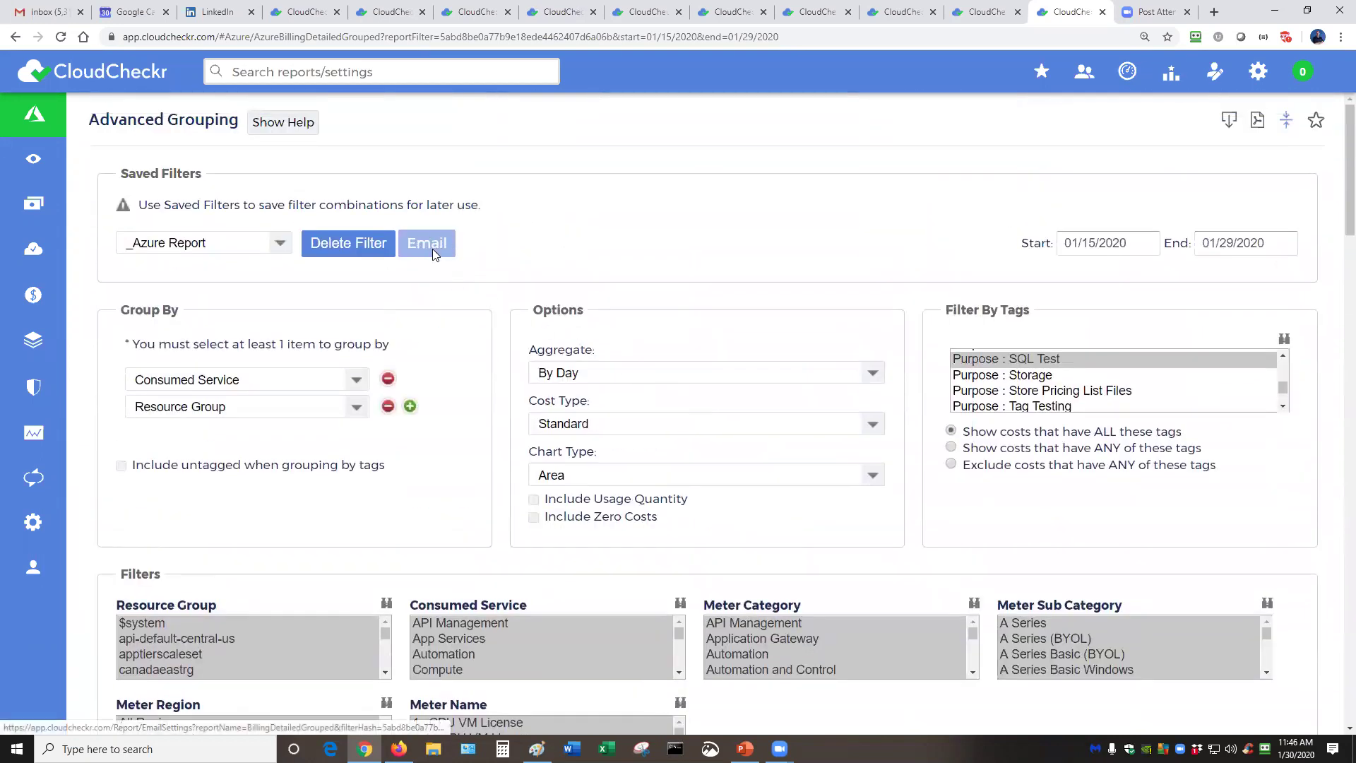
click(433, 249)
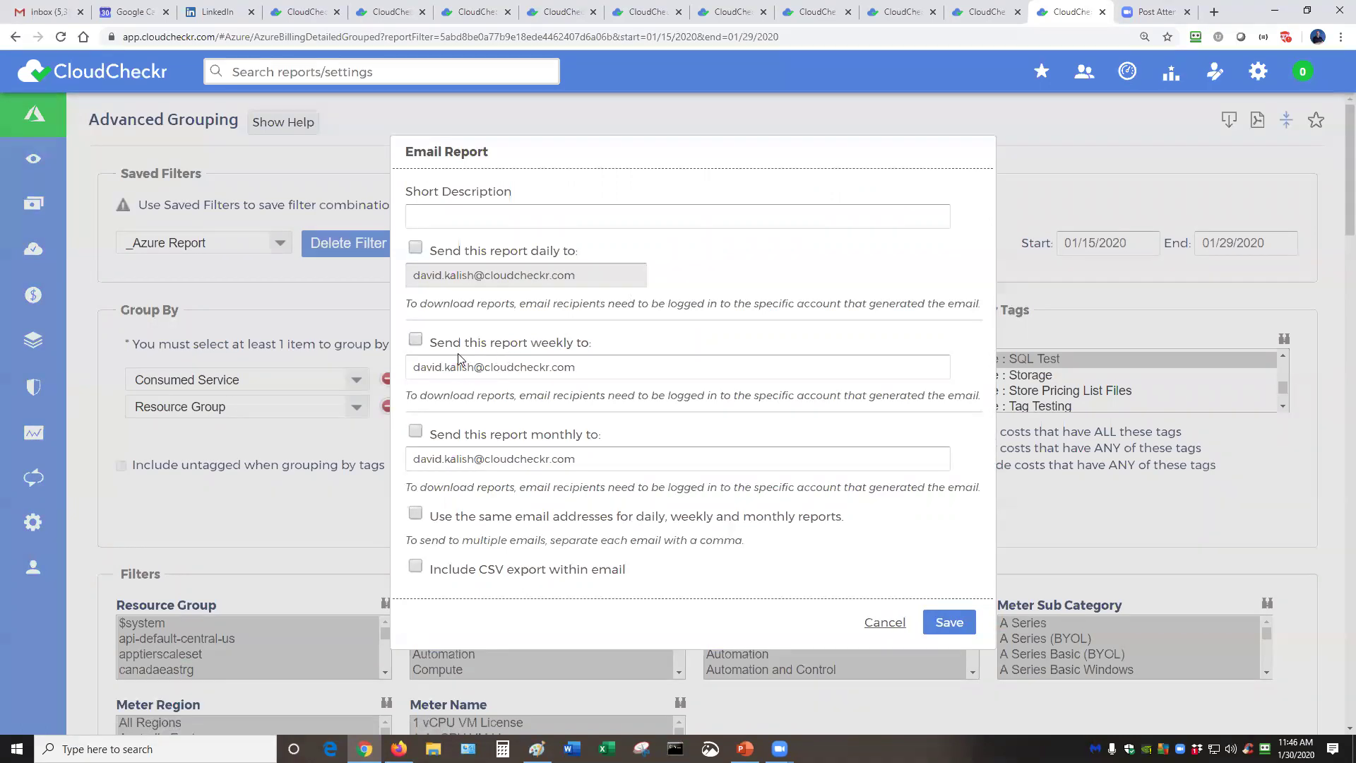
click(416, 341)
click(419, 569)
click(886, 623)
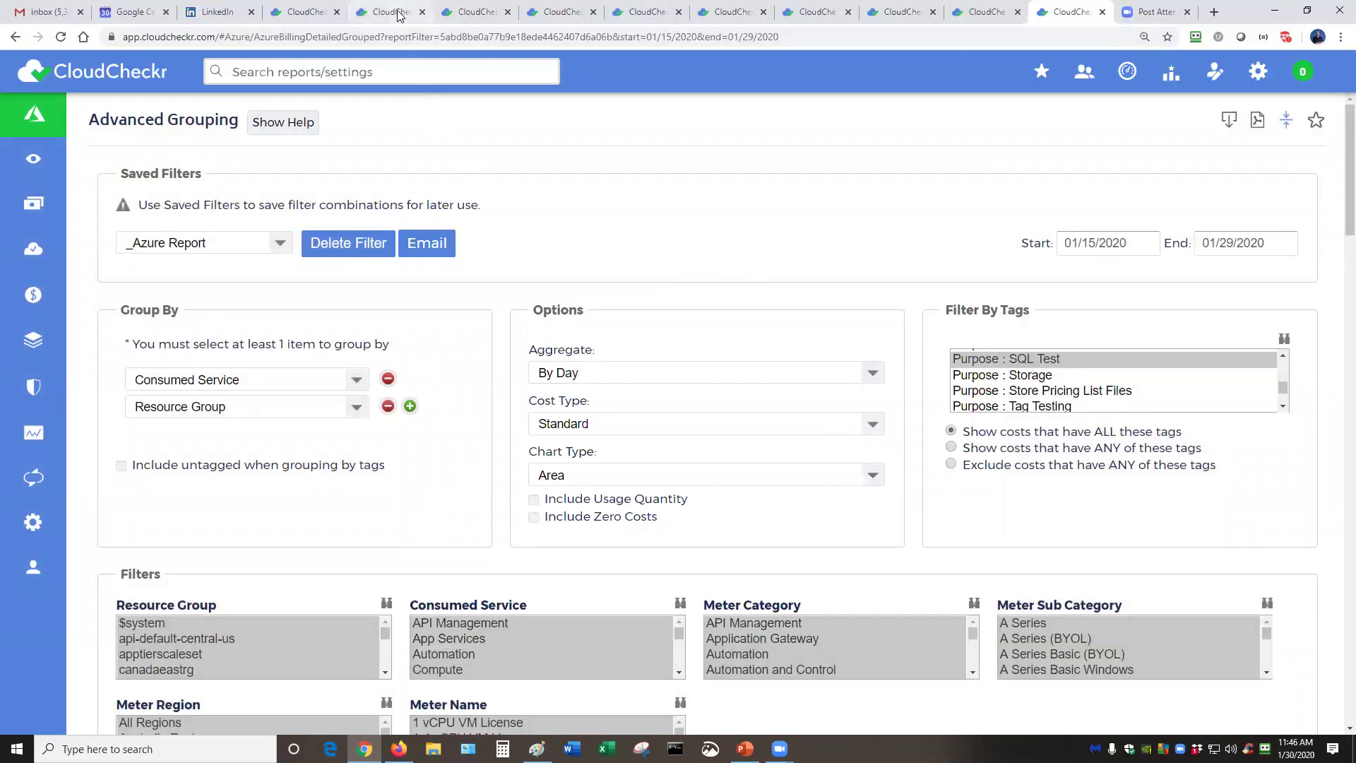
Return to the Best Practices report and collapse the details of the Blob Containers Set to Full Public Read Access check.
click(481, 13)
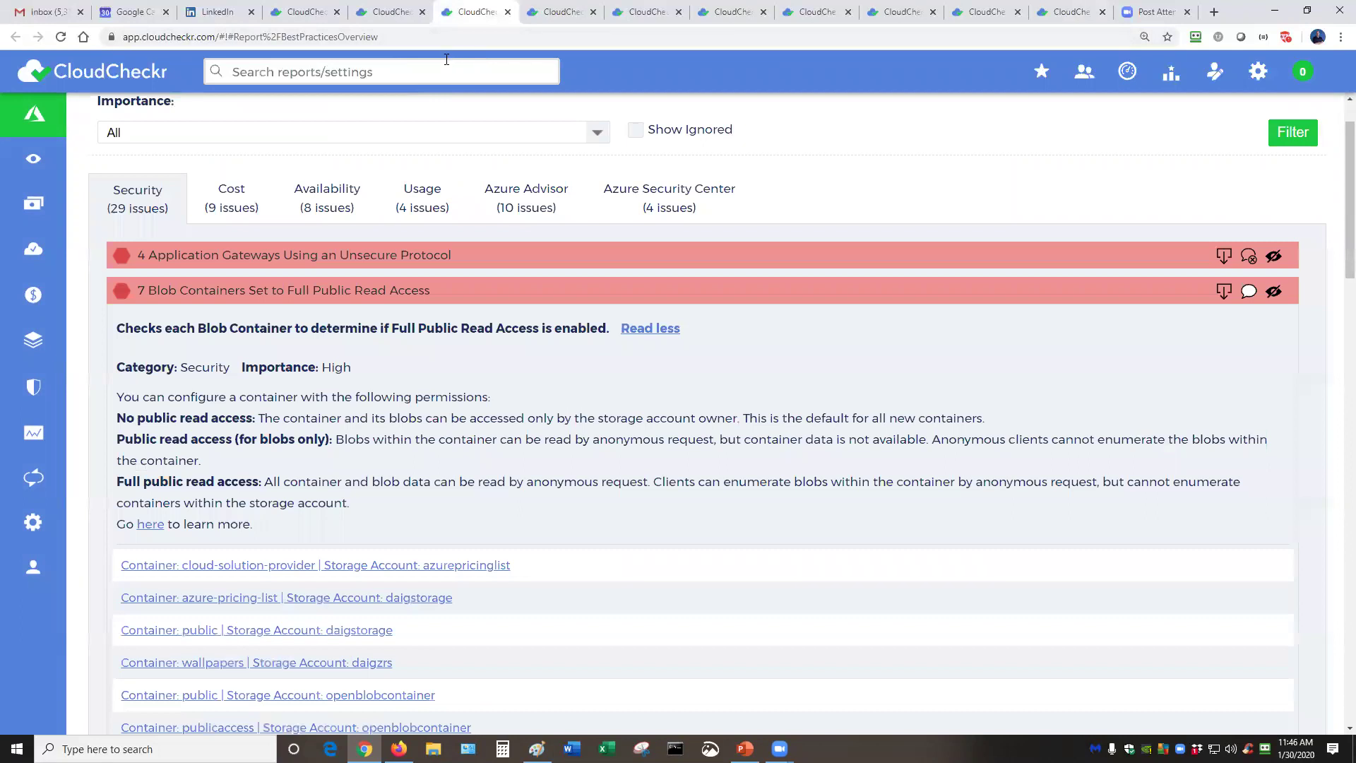
click(320, 290)
scroll(847, 367, up, 1)
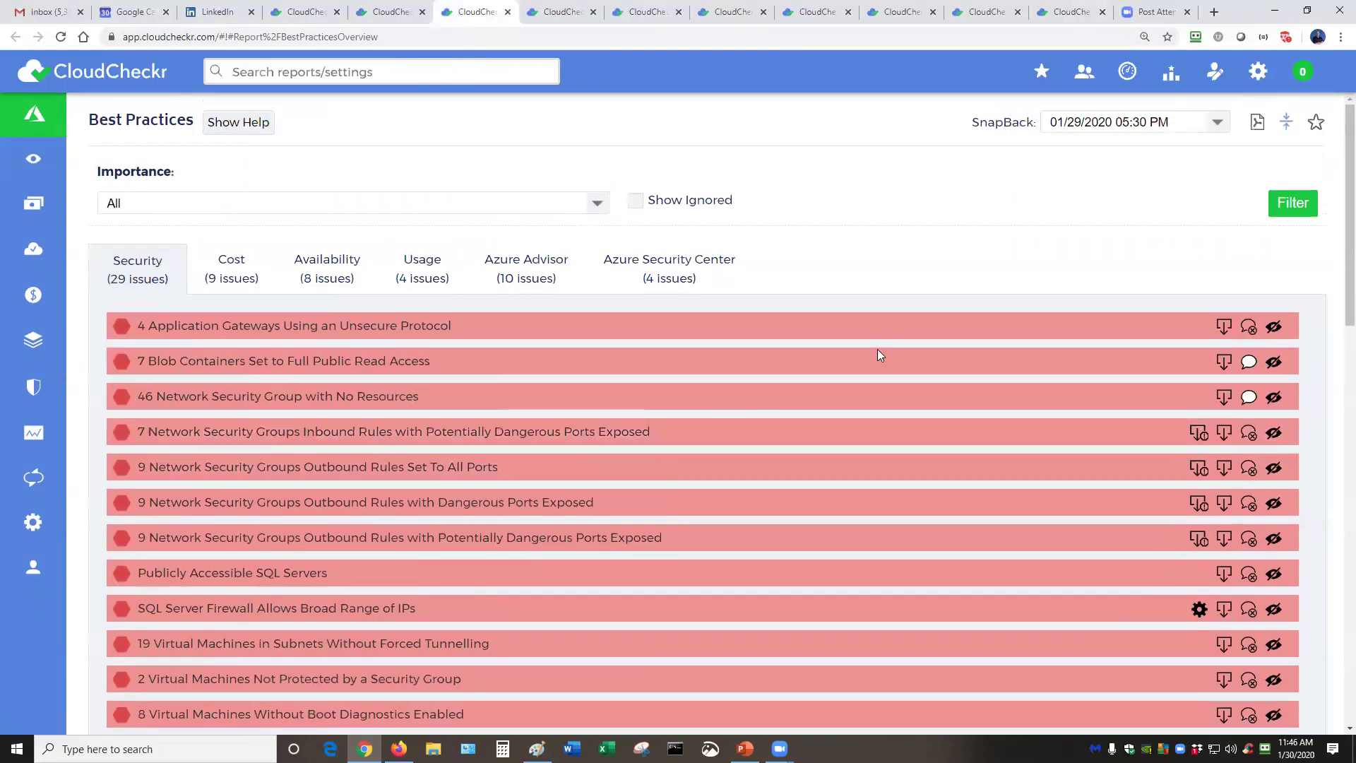